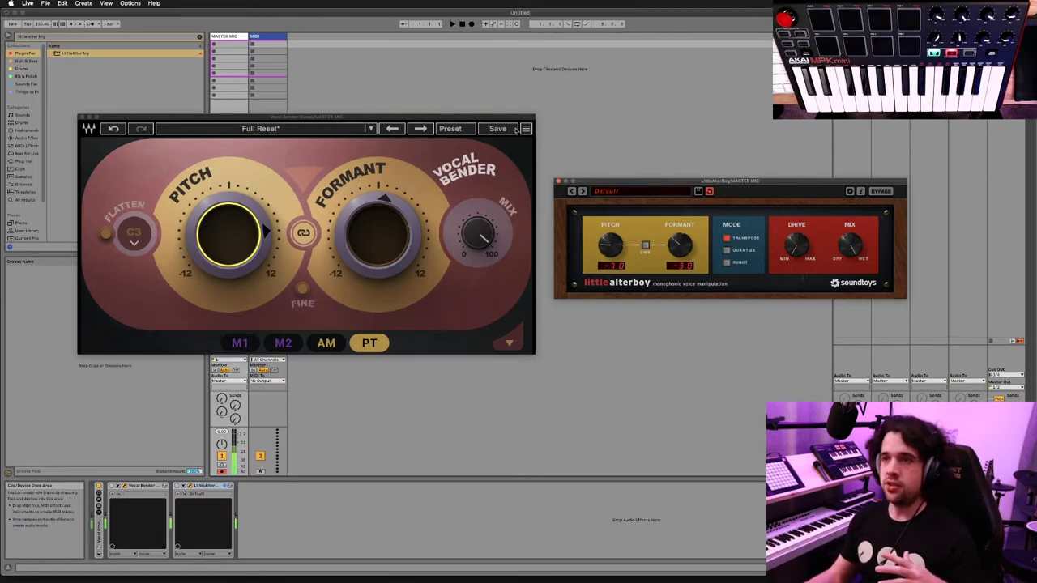
Shrink the Vocal Bender interface to 125% and return it to 200%
left_click(526, 128)
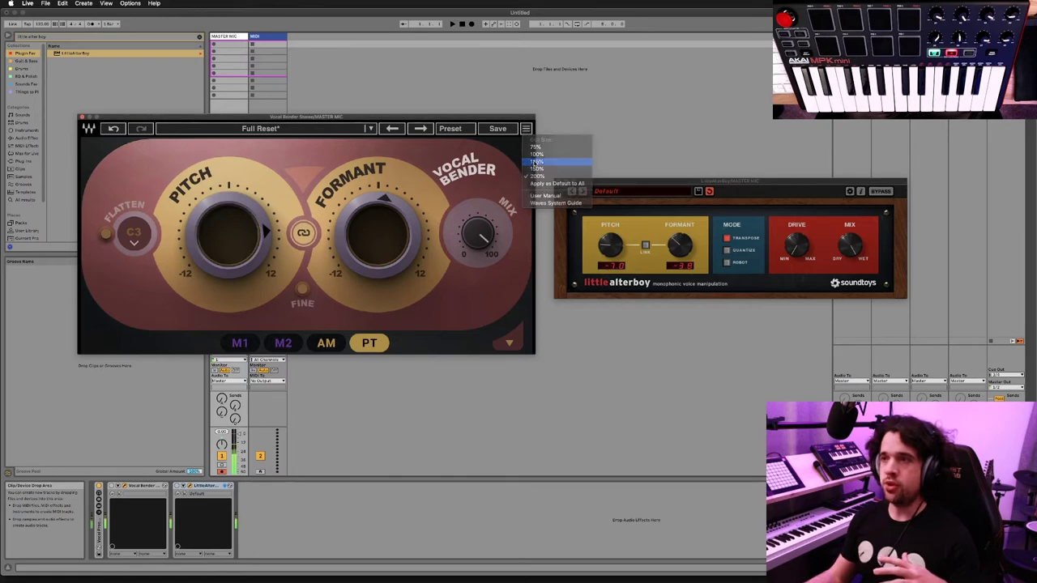
left_click(537, 162)
left_click(358, 125)
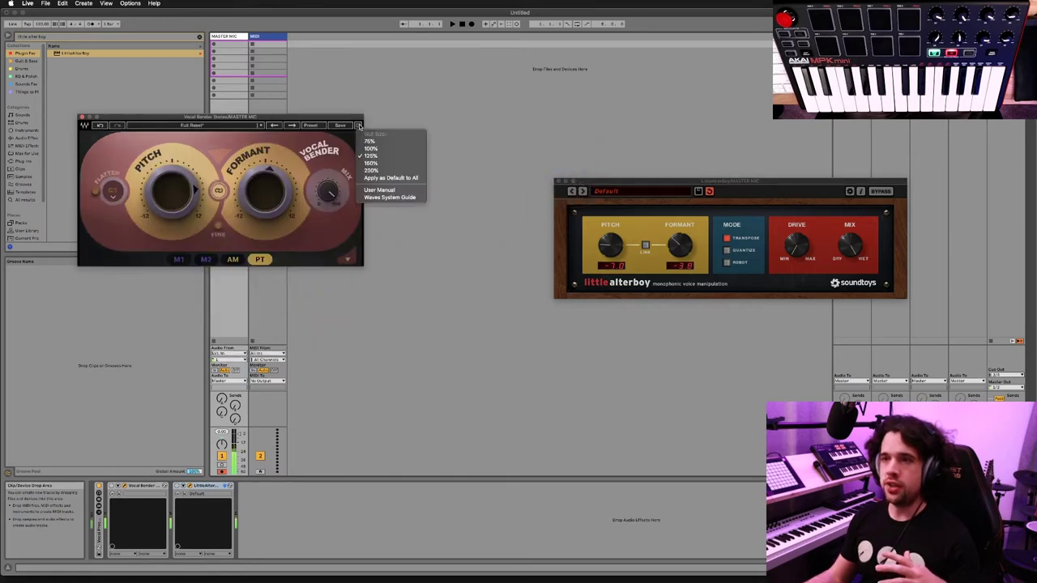
left_click(370, 172)
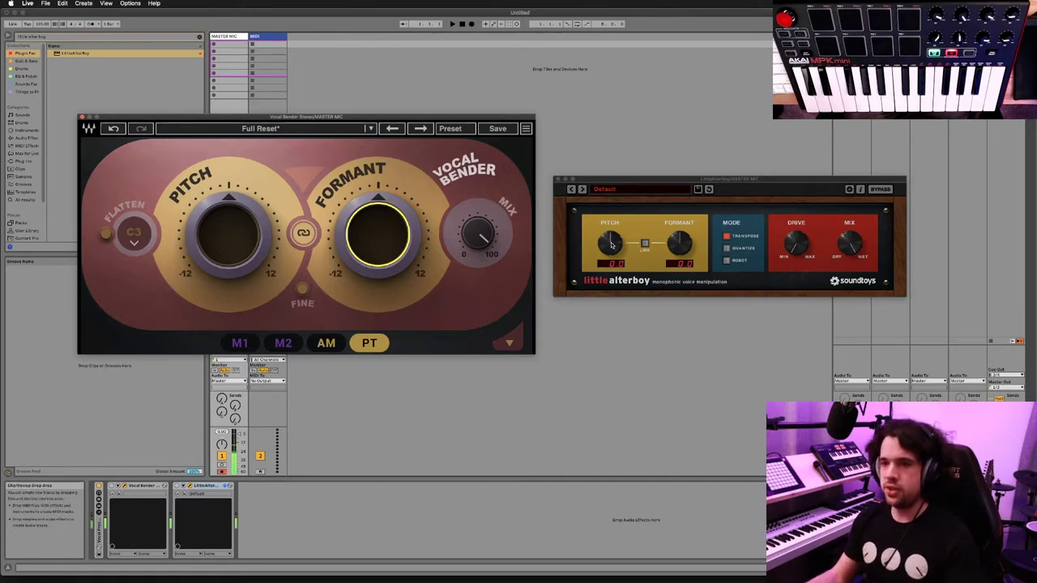
Raise LittleAlterBoy's pitch to 6.0 and formant to 7.1, and raise Vocal Bender's pitch and formant similarly
left_click_drag(613, 250, 612, 224)
left_click_drag(682, 210, 682, 204)
left_click_drag(227, 248, 227, 227)
left_click_drag(397, 252, 375, 251)
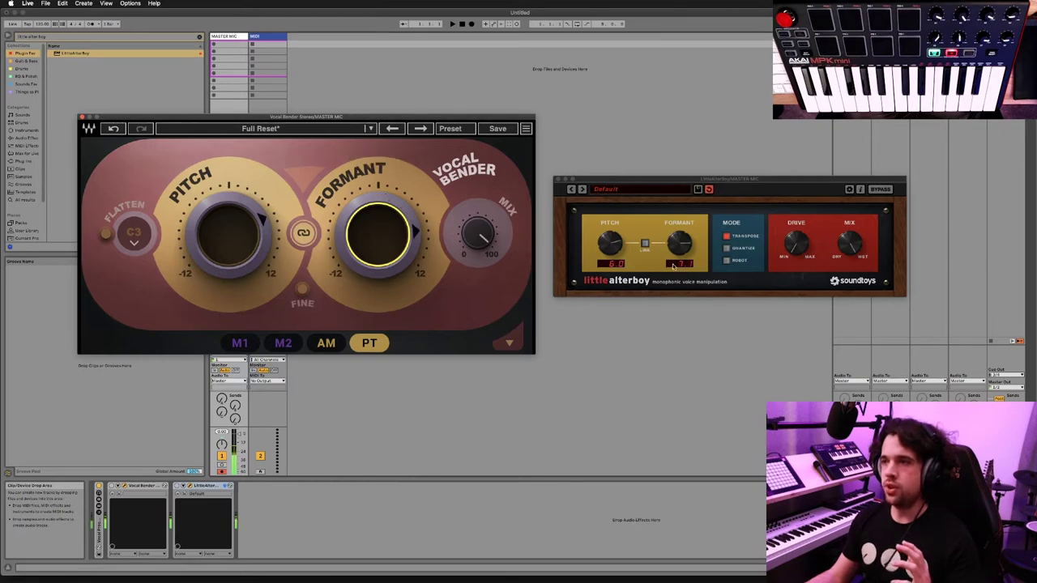
Turn on Vocal Bender's Fine mode, adjust the formant slightly, and turn Fine mode off again
left_click(302, 290)
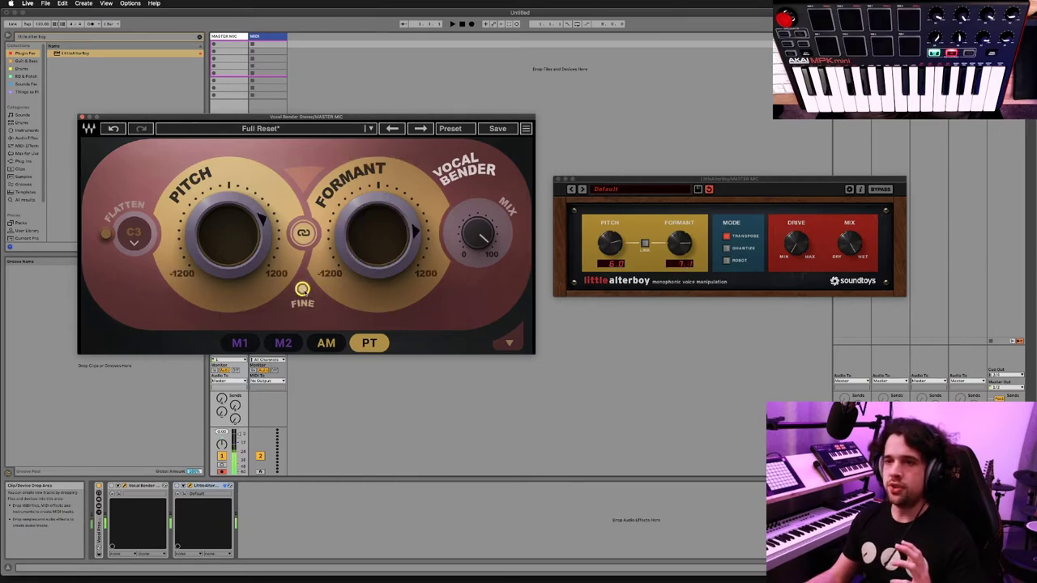
left_click_drag(365, 263, 365, 266)
left_click(302, 290)
left_click(392, 255)
Try other pitch and formant amounts in LittleAlterBoy, settling on pitch 6.0 and formant 7.0
left_click_drag(680, 247, 680, 252)
left_click_drag(597, 238, 606, 249)
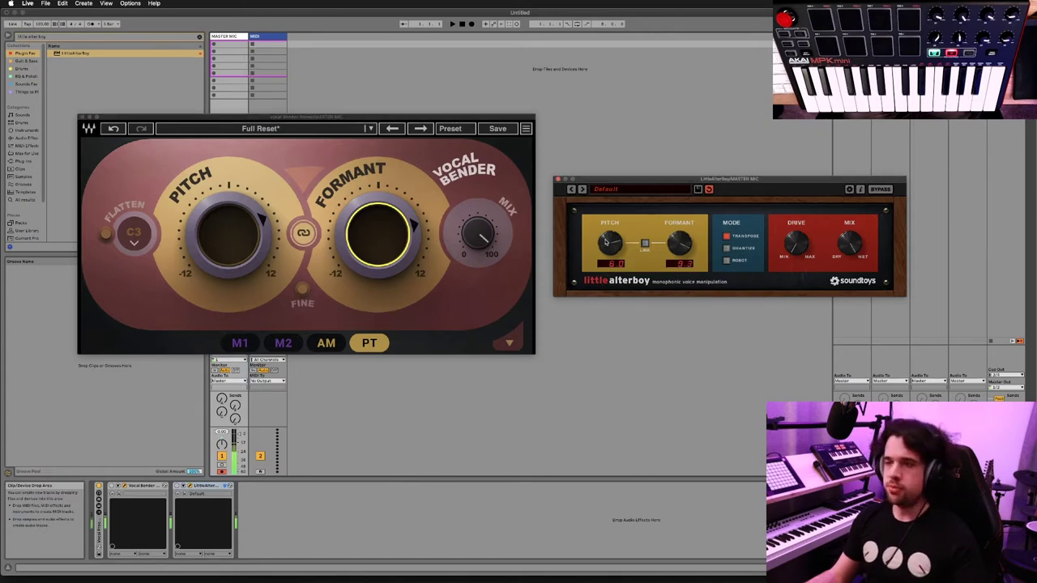
left_click_drag(606, 244, 605, 238)
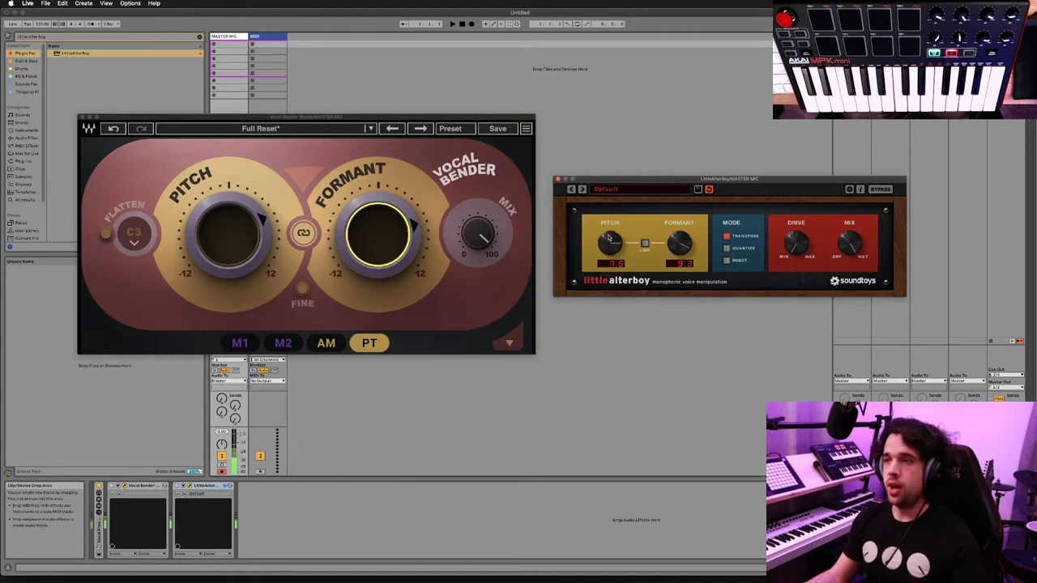
left_click_drag(610, 241, 610, 248)
Record a vocal clip in the first MASTER MIC slot, open its waveform and shorten the loop end
left_click(233, 46)
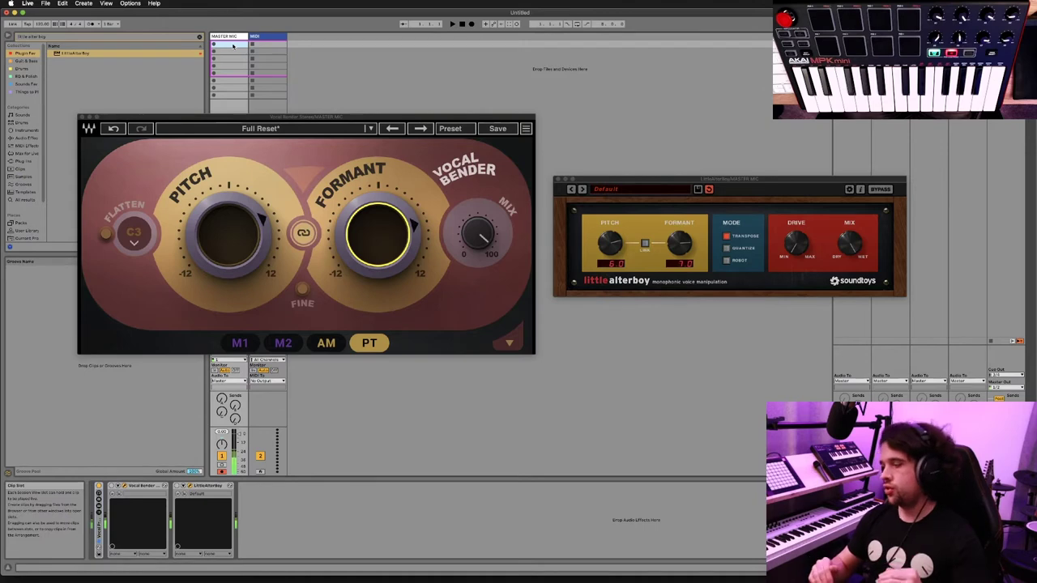
left_click(233, 46)
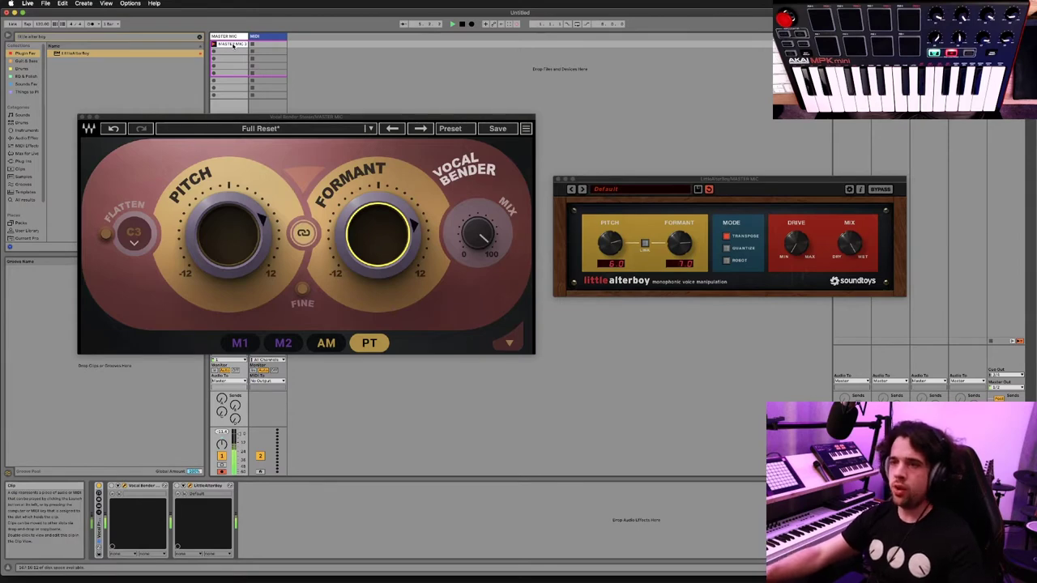
left_click(233, 45)
left_click_drag(1030, 380, 915, 386)
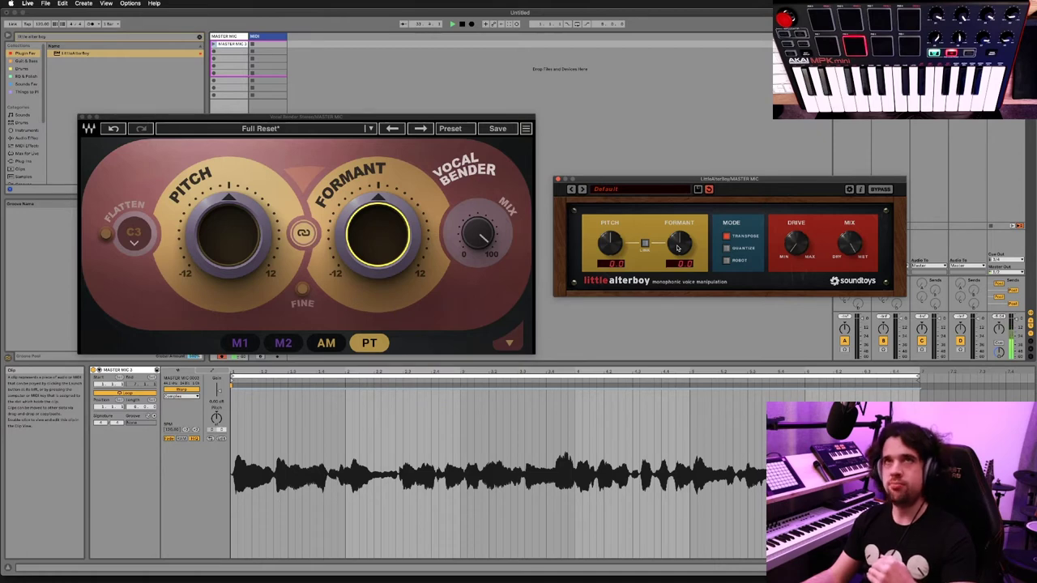
Audition LittleAlterBoy with the formant raised and lowered and the pitch at 7.0, and reset both controls to 0.0
left_click_drag(678, 246, 681, 200)
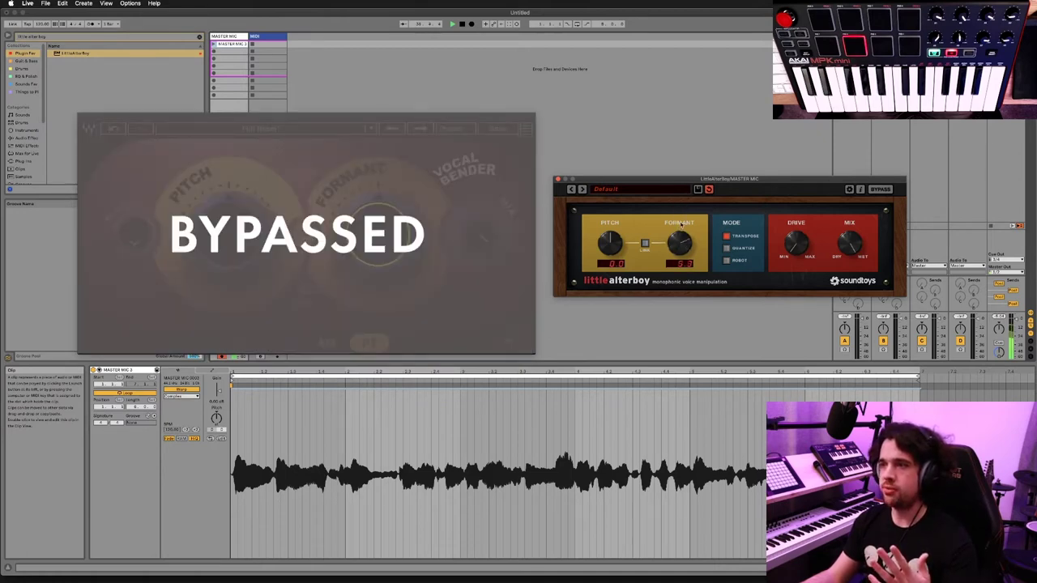
mouse_move(681, 261)
left_mouse_down()
mouse_move(681, 285)
mouse_move(672, 243)
mouse_move(668, 255)
left_mouse_up()
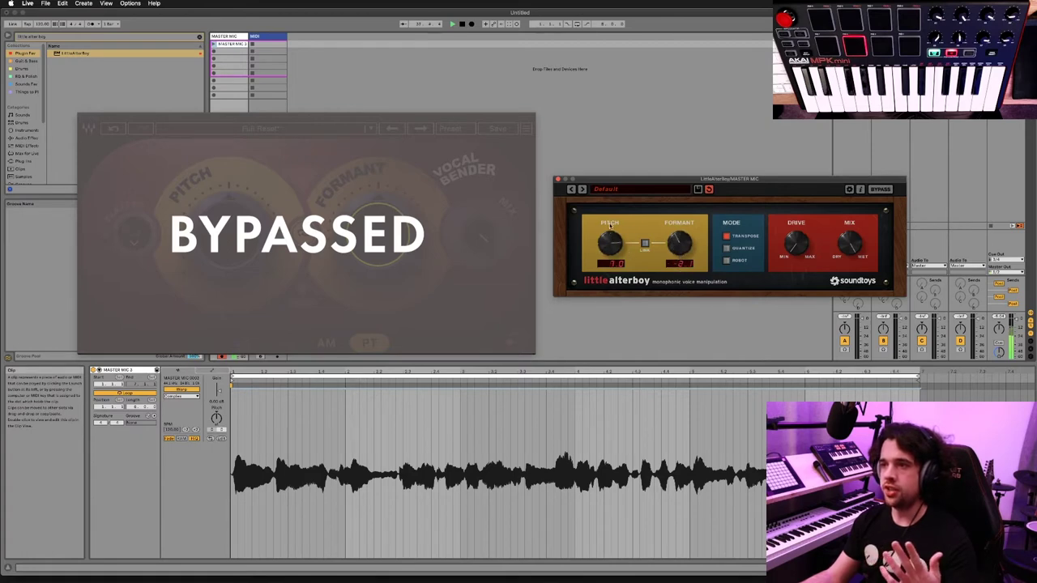
left_click(670, 246, "alt")
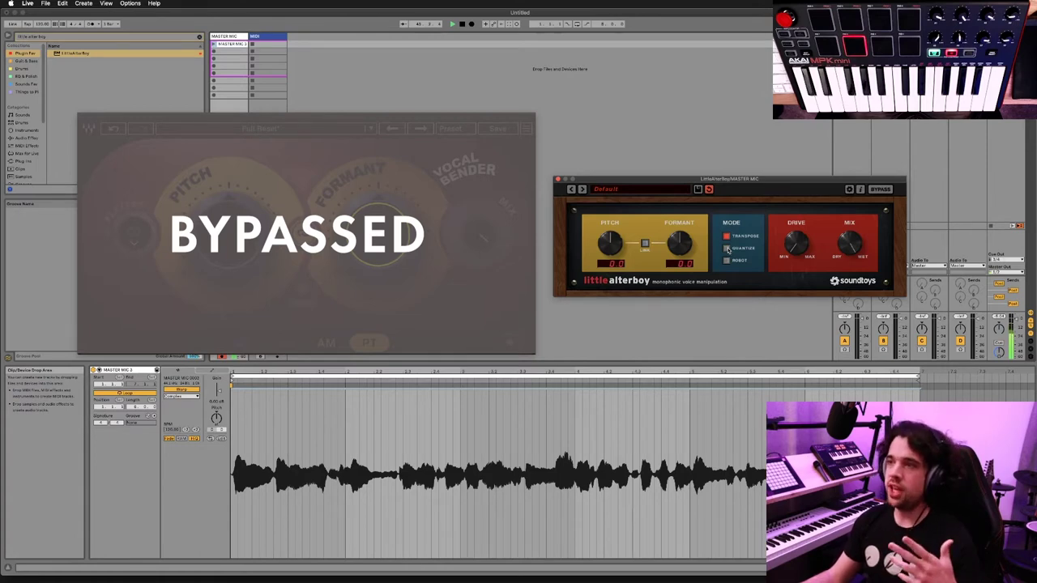
Play the vocal clip with LittleAlterBoy in Quantize mode and switch the plugin to Robot mode
key("space")
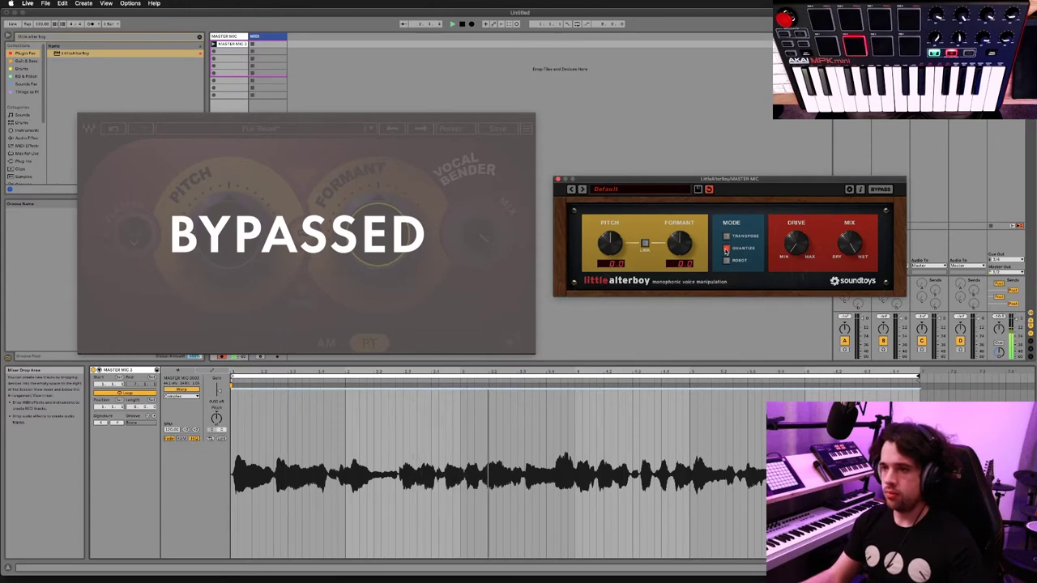
key("space")
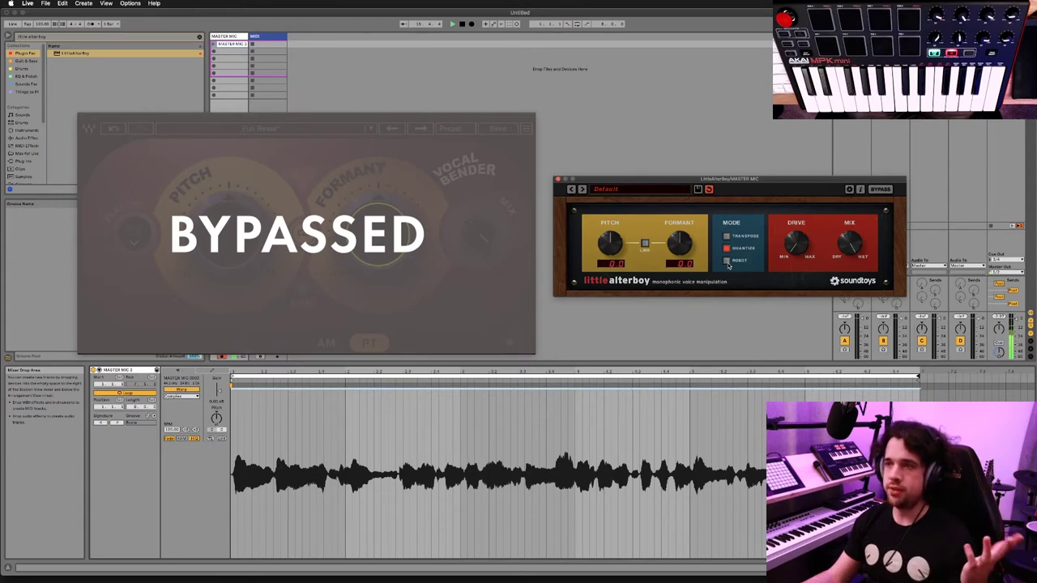
left_click(727, 262)
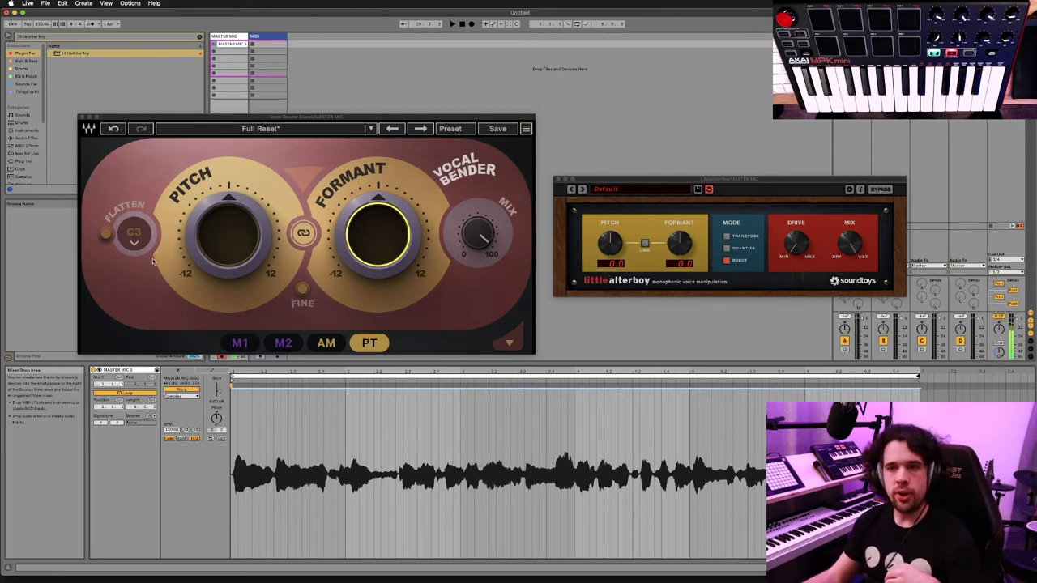
Turn on Flatten in Vocal Bender with C3 as the target note, and turn Flatten off again
left_click(105, 233)
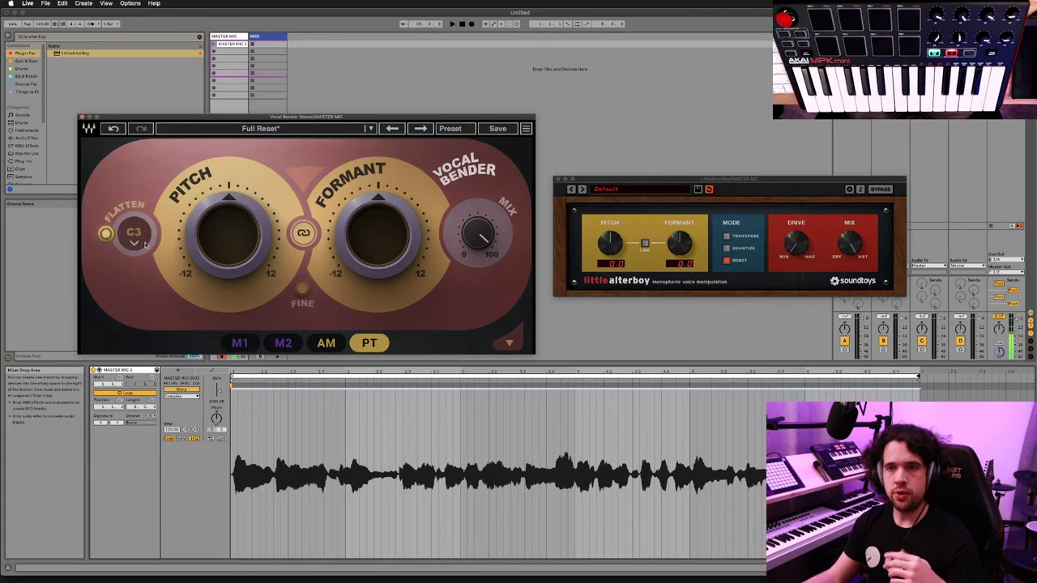
left_click(138, 243)
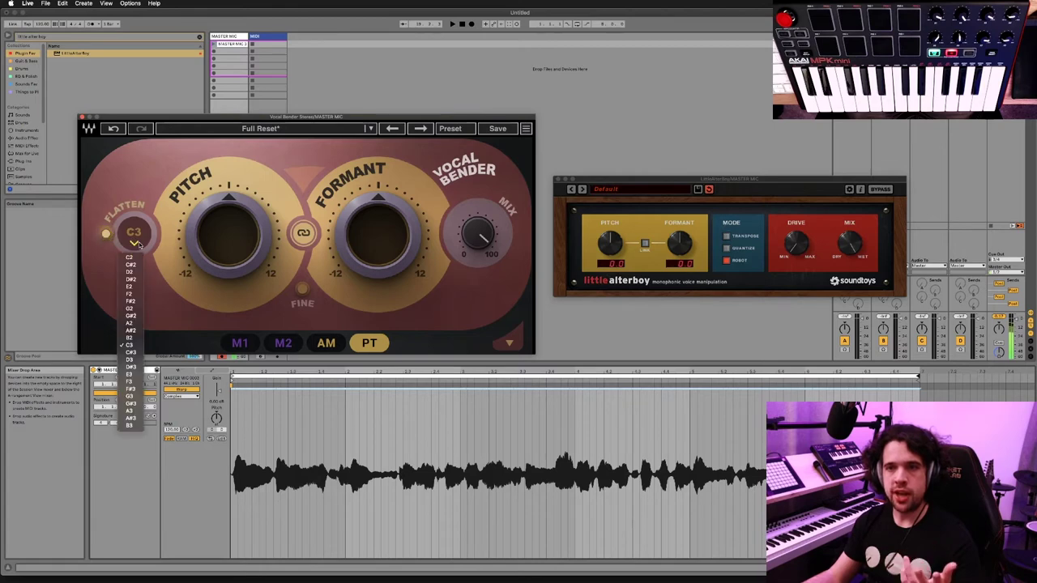
left_click(131, 345)
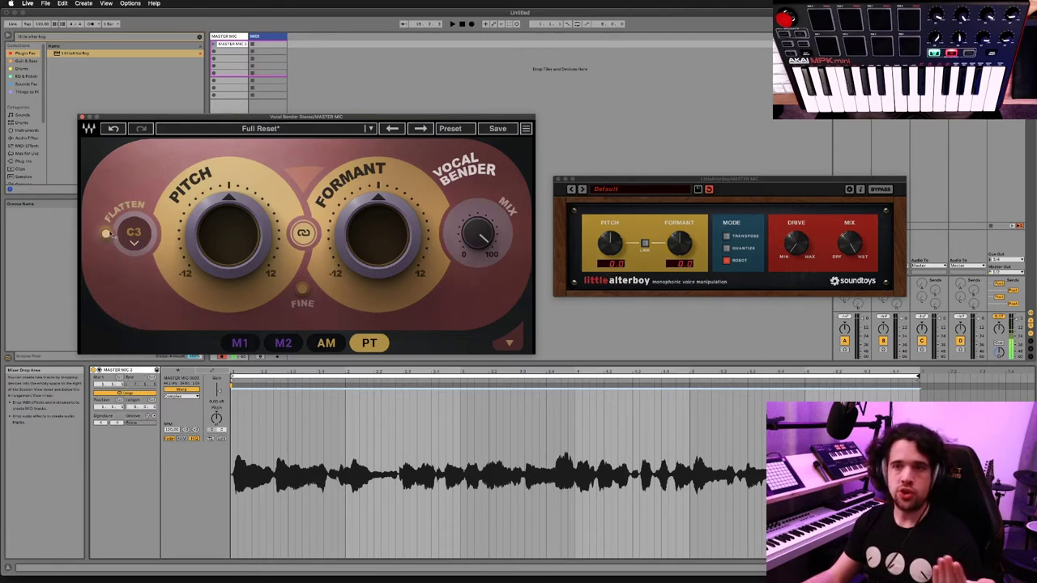
left_click(105, 235)
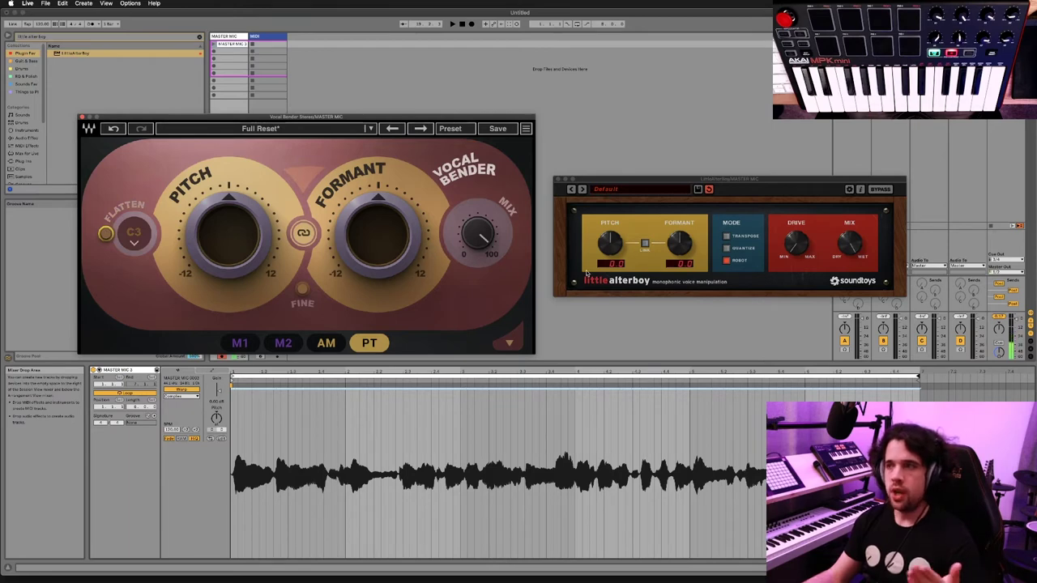
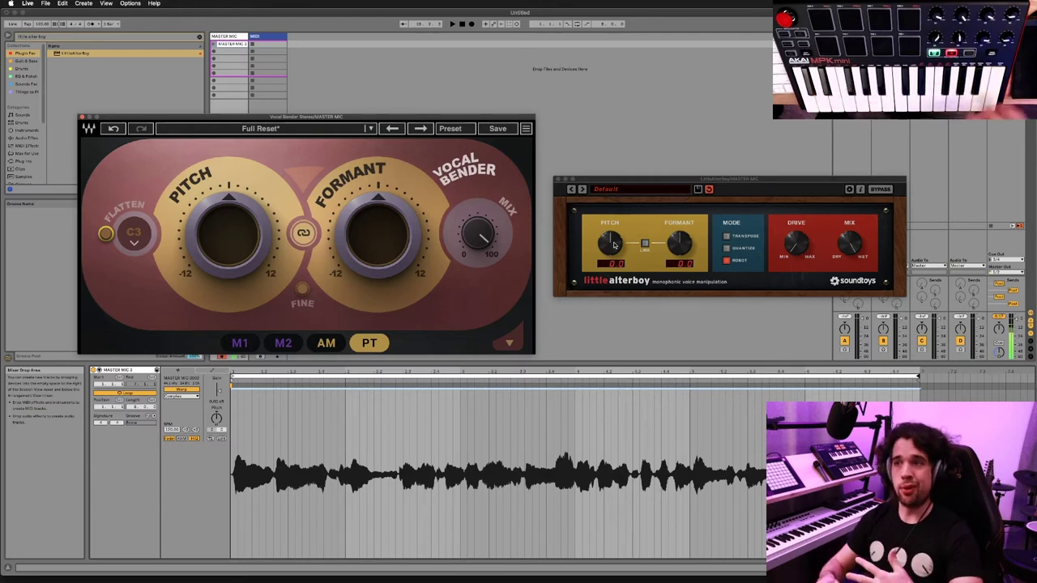
Route the MIDI track's output to MASTER MIC with LittleAlterBoy as the destination device
left_click(281, 35)
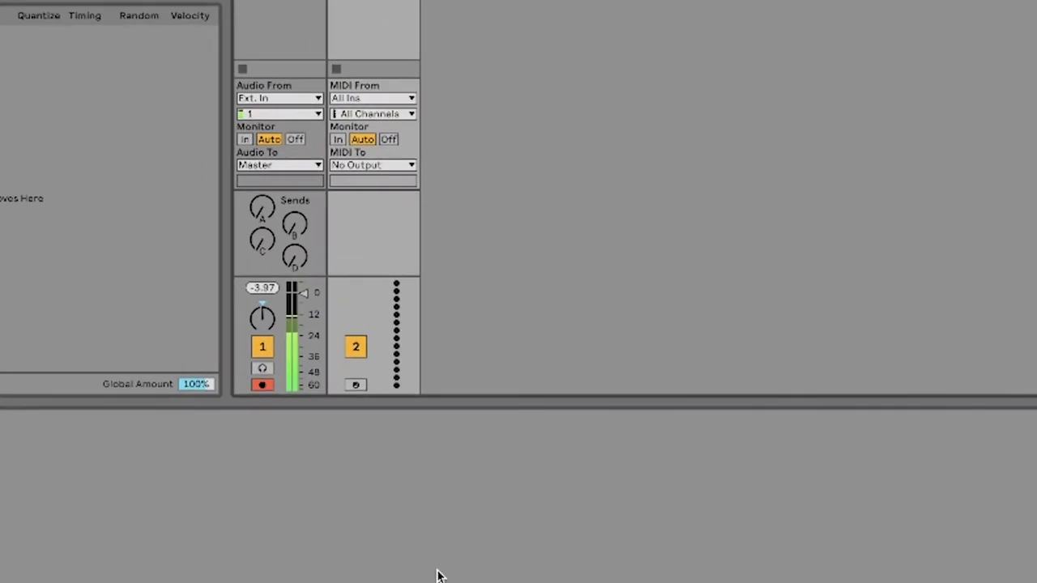
key("ctrl+alt+l")
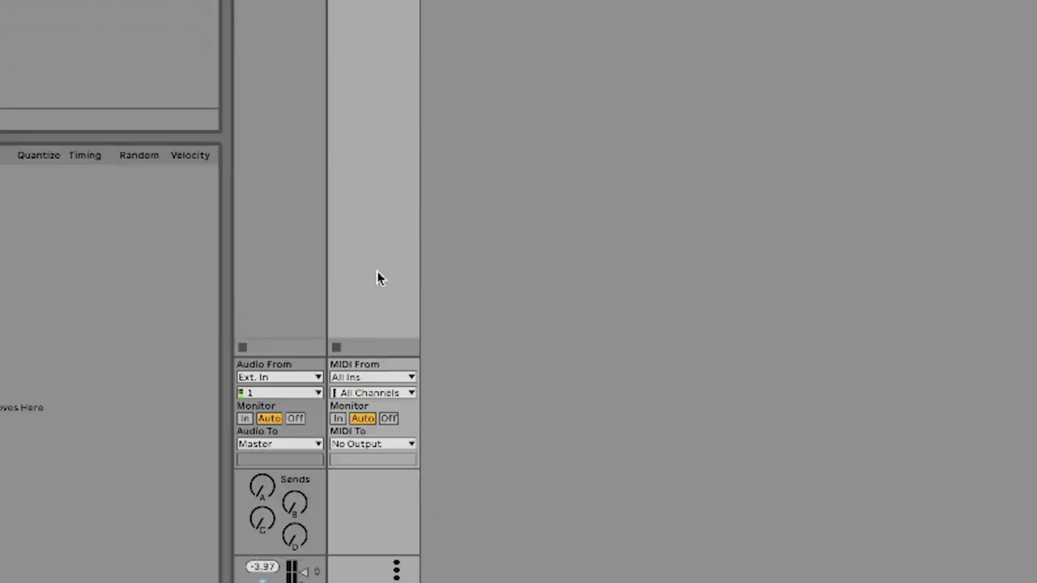
left_click(375, 444)
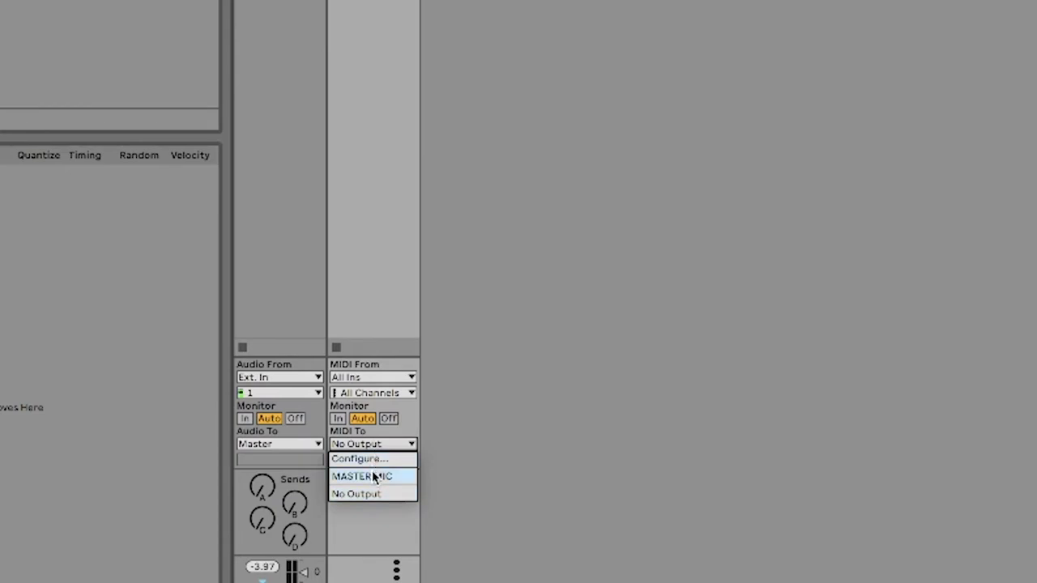
left_click(376, 476)
left_click(368, 460)
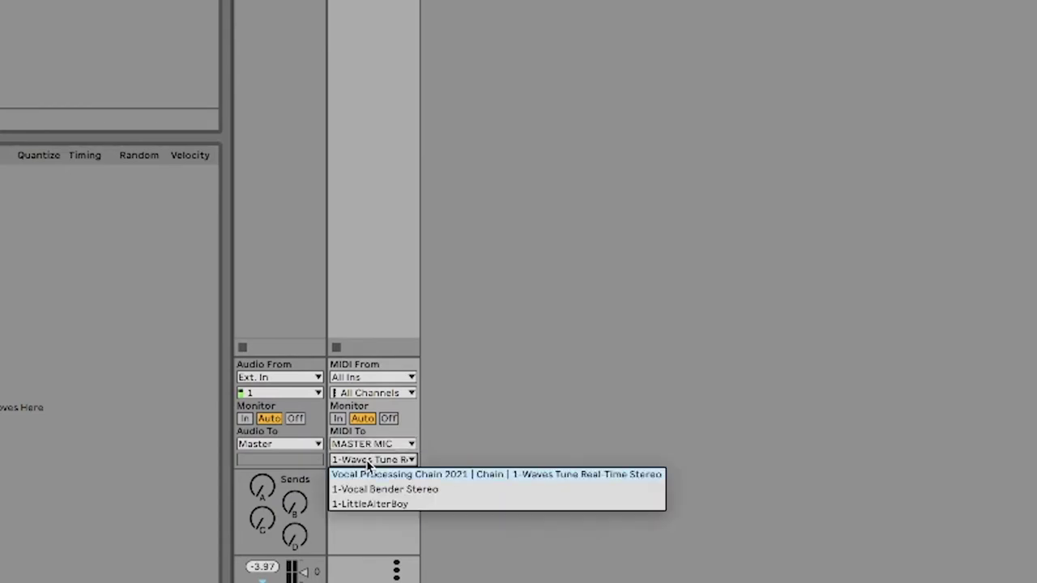
left_click(391, 504)
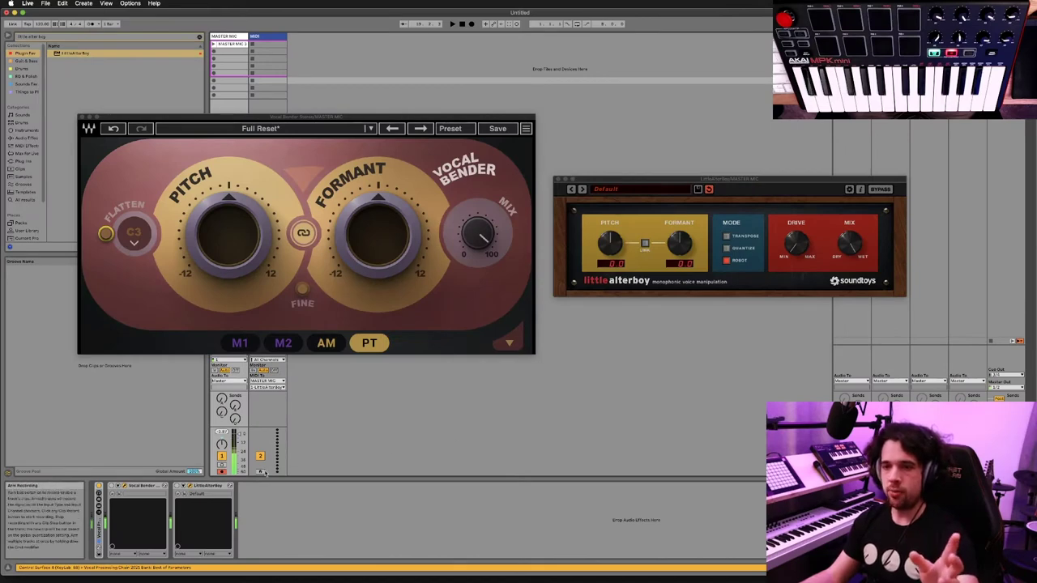
Arm the MIDI track for recording, reselect the MASTER MIC track and launch its vocal clip
left_click(223, 205)
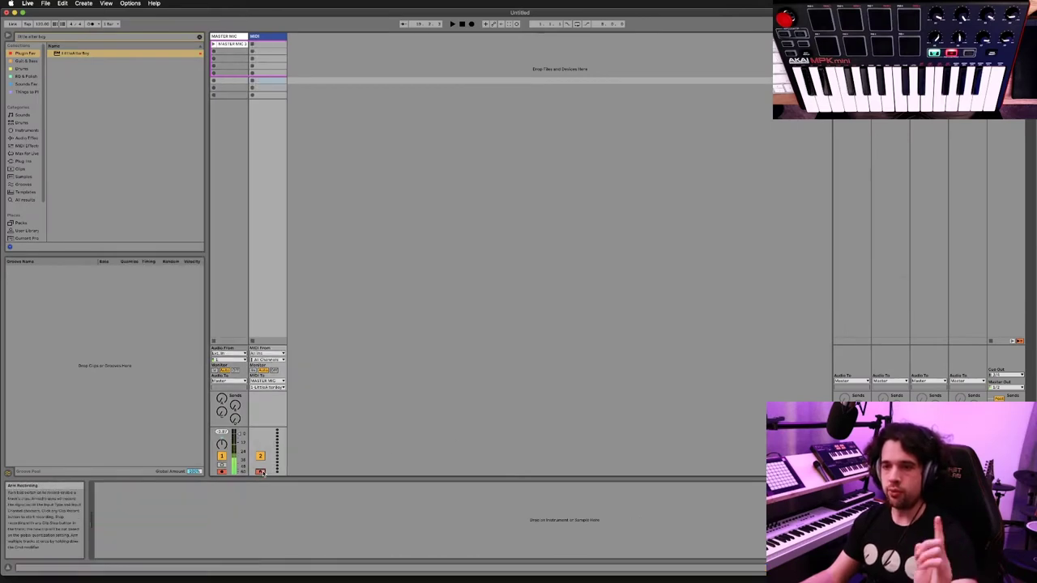
left_click(223, 204)
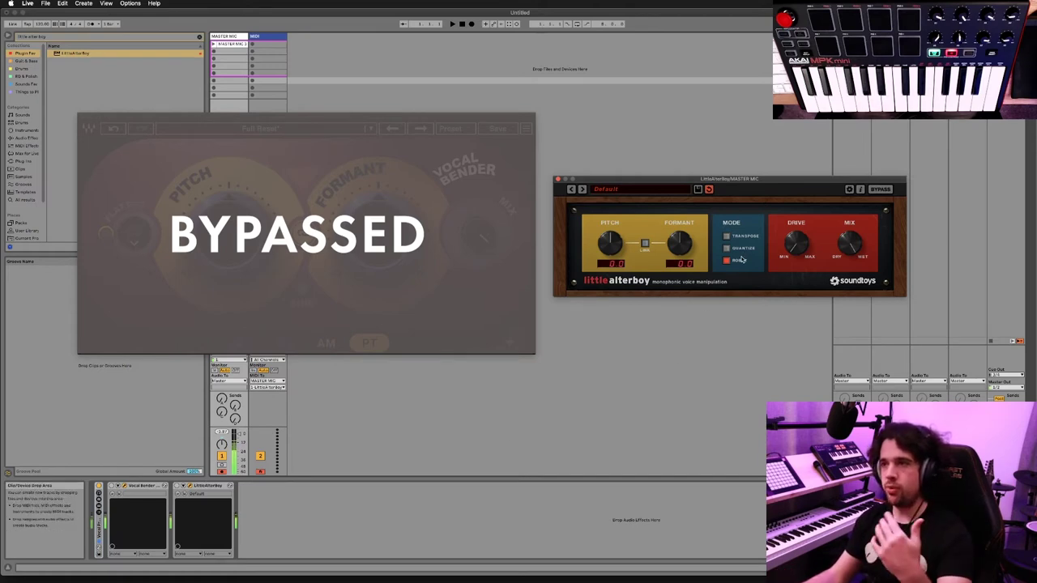
left_click(213, 47)
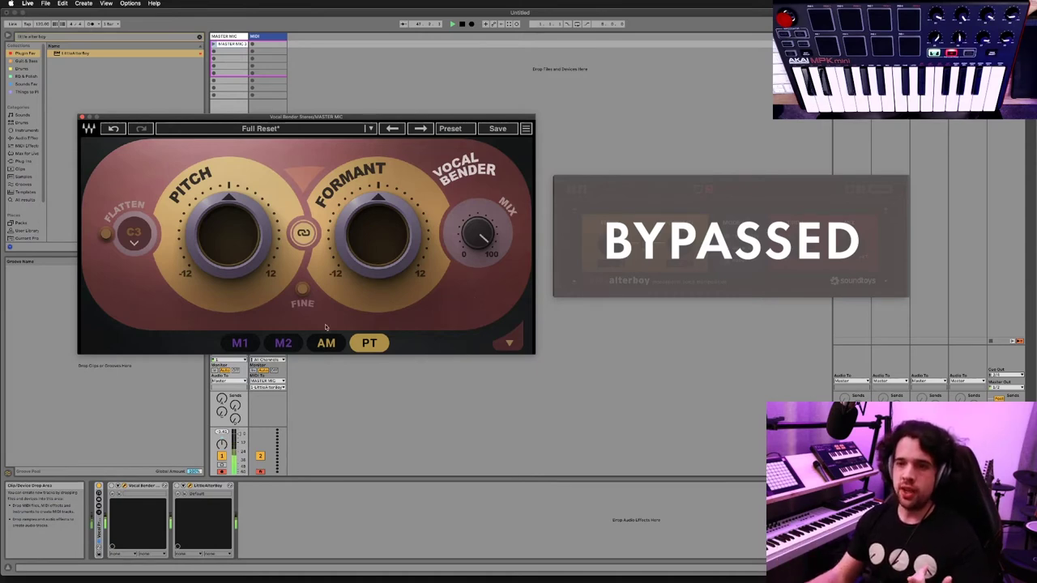
Check the MIDI destination devices, expand Vocal Bender's modulation section, and examine the M1, M2, AM and PT modulators, including M2's LFO and SEQ modes
left_click(263, 387)
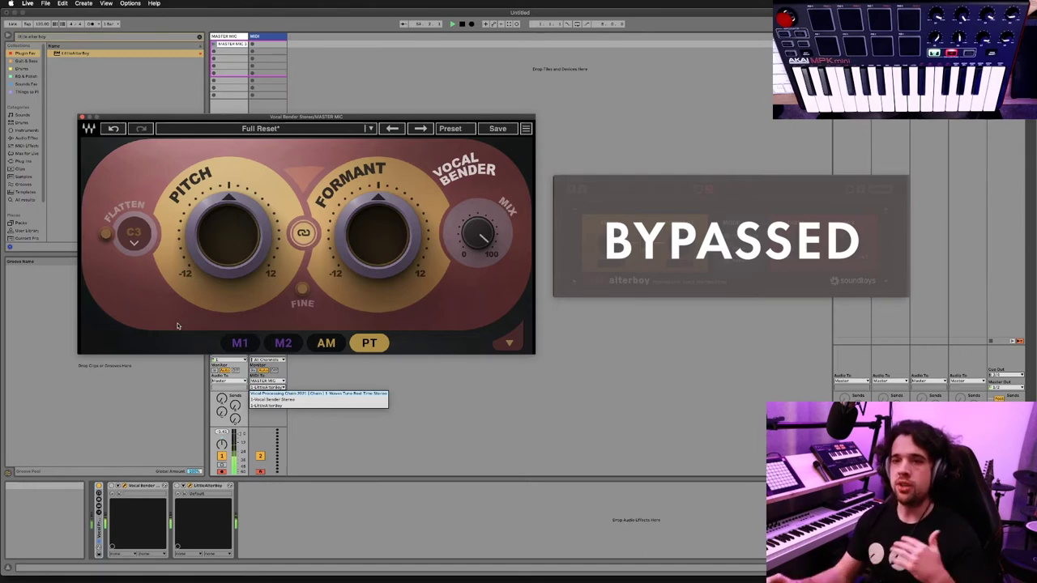
left_click(509, 345)
left_click(283, 342)
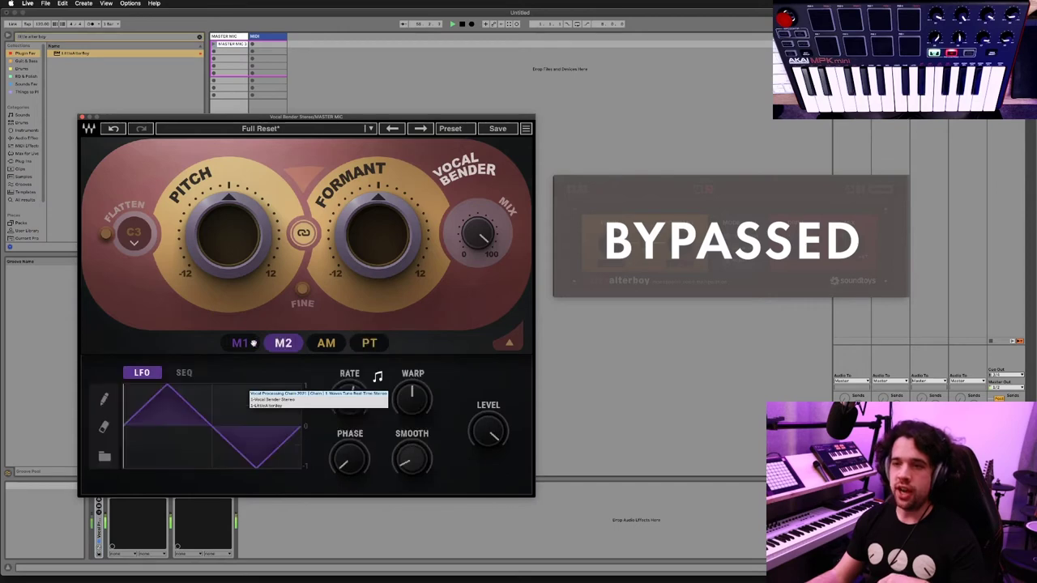
left_click(247, 343)
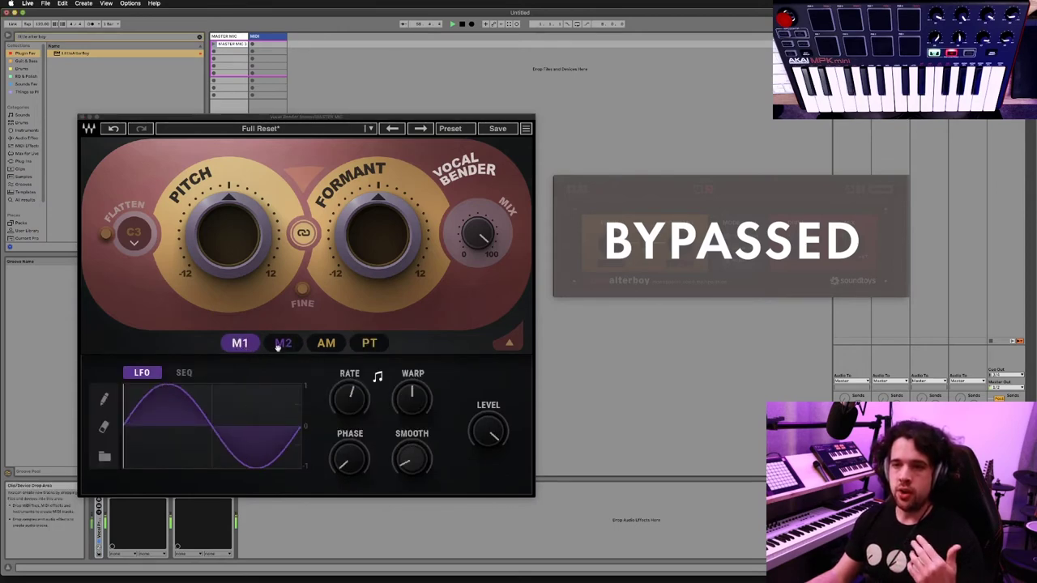
left_click(281, 344)
left_click(185, 372)
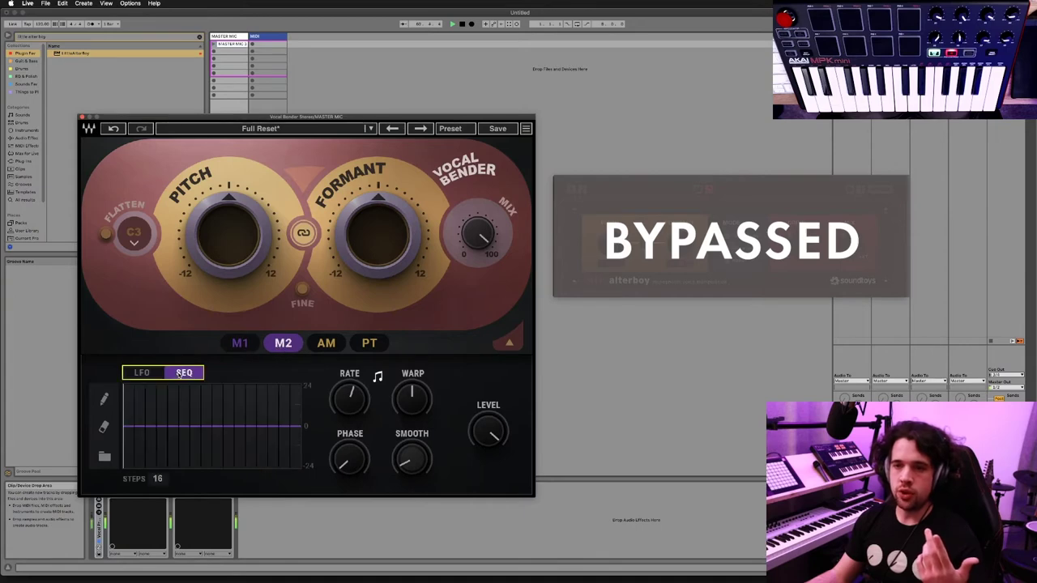
left_click(151, 373)
left_click(322, 347)
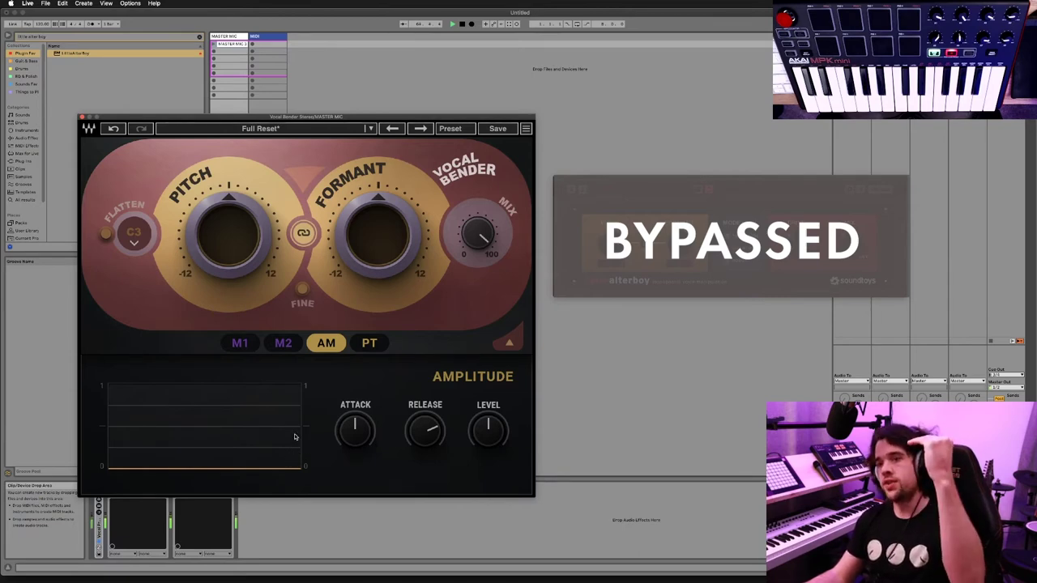
left_click(368, 344)
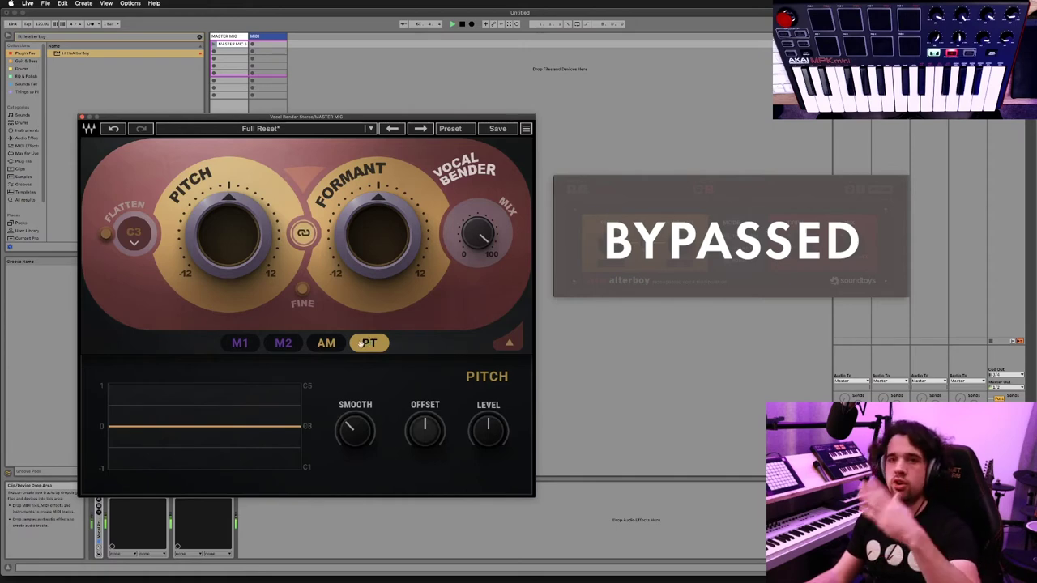
Assign the M1 modulator to Vocal Bender's Formant and adjust its LFO rate
left_click(243, 345)
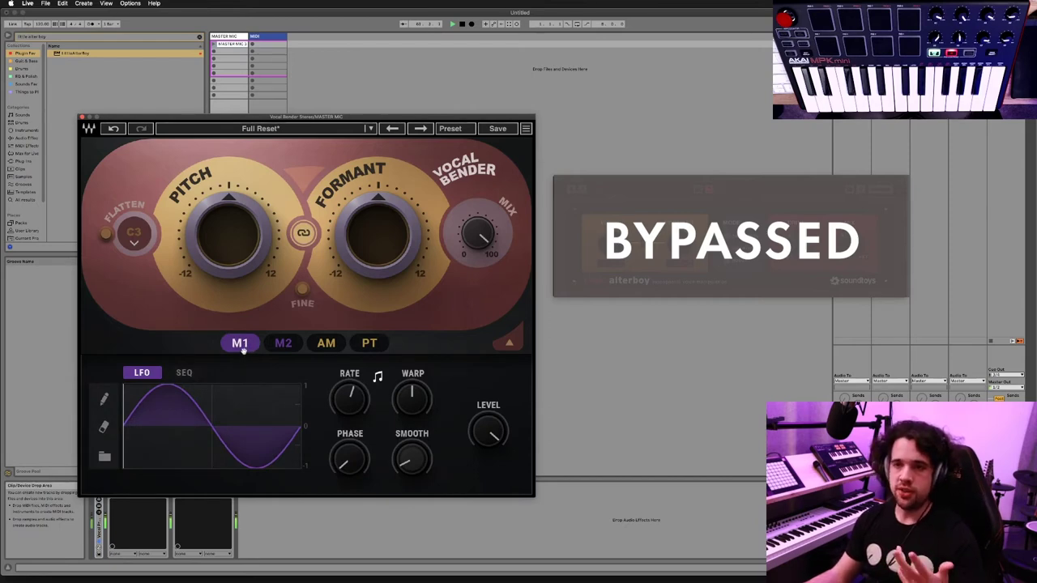
left_click_drag(240, 344, 345, 96)
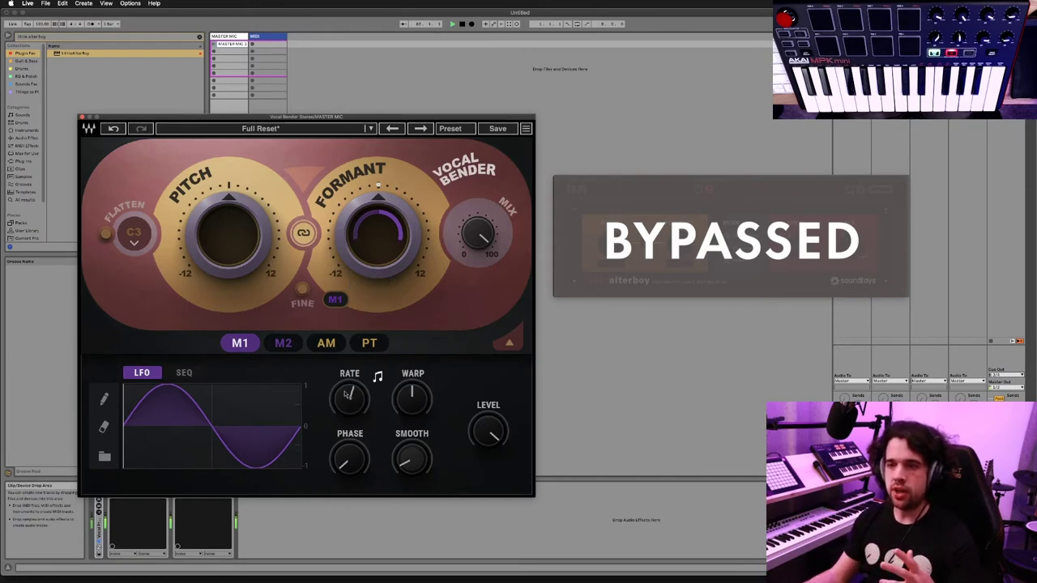
left_click_drag(346, 395, 347, 376)
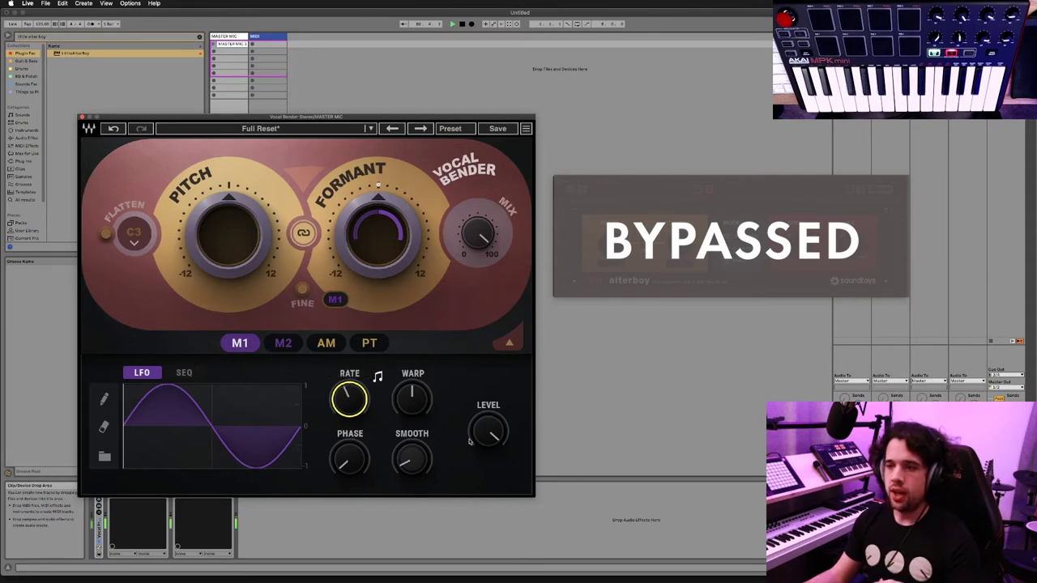
Try drawing a freehand shape for M1's LFO, and load the descending wavy waveform from the preset shapes instead
left_click(104, 399)
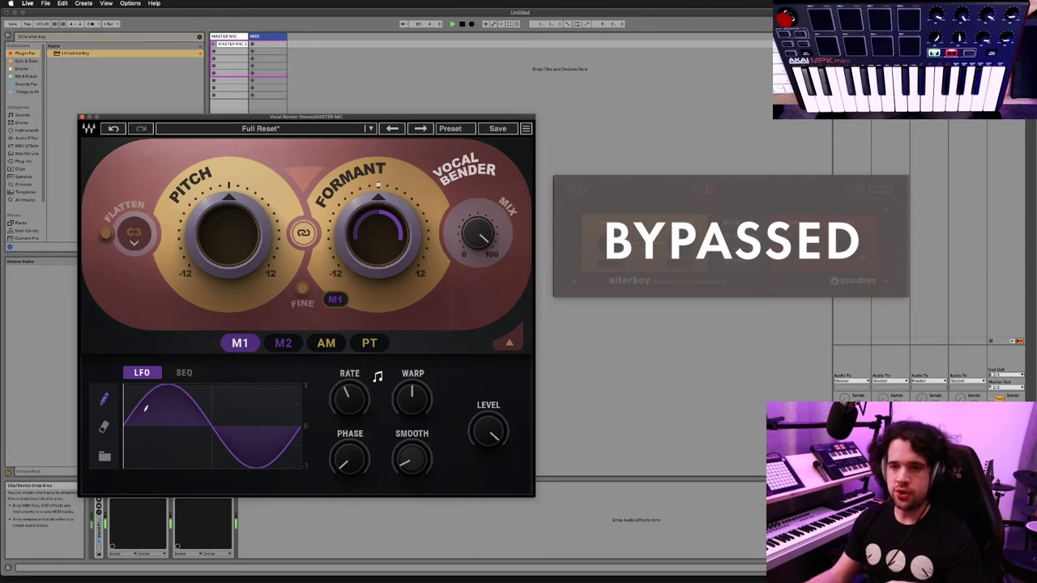
mouse_move(122, 394)
left_mouse_down()
mouse_move(186, 411)
mouse_move(240, 466)
mouse_move(318, 465)
left_mouse_up()
left_click(104, 457)
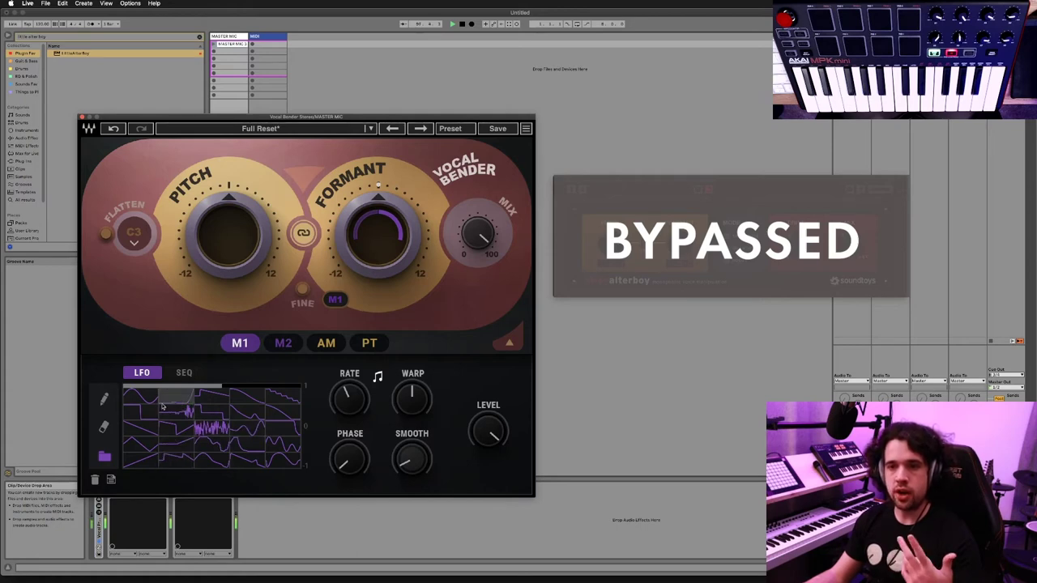
left_click(253, 400)
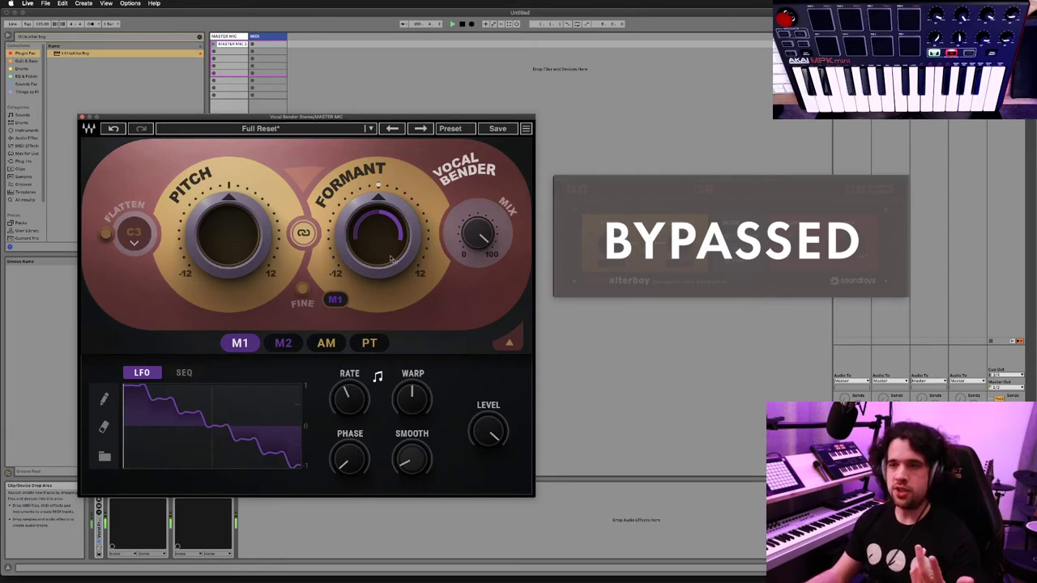
Assign M1 to the Mix control as well, lower M1's rate, and move the Vocal Bender window slightly upward
left_click_drag(245, 350, 468, 205)
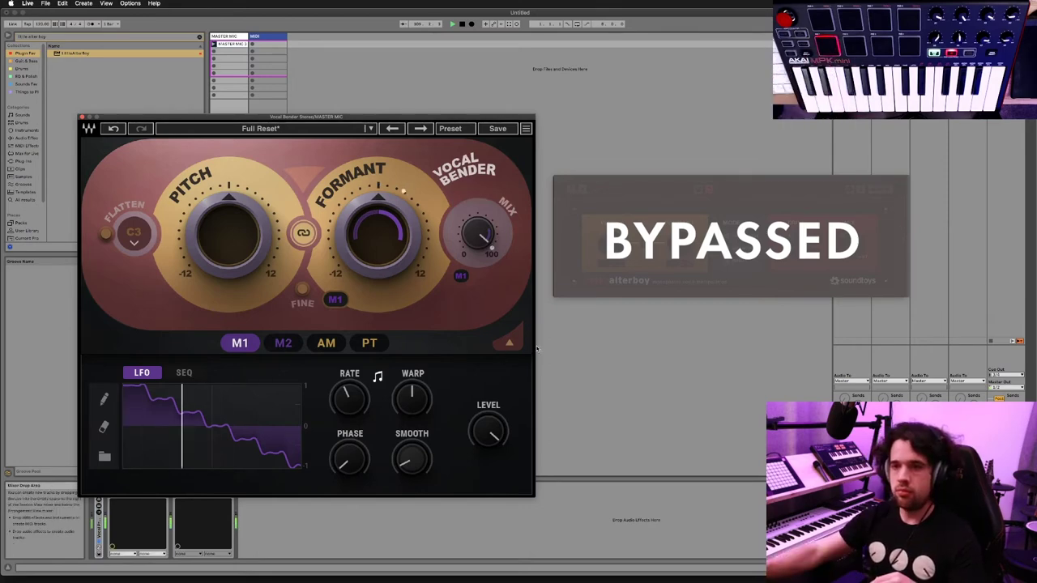
left_click_drag(349, 397, 349, 410)
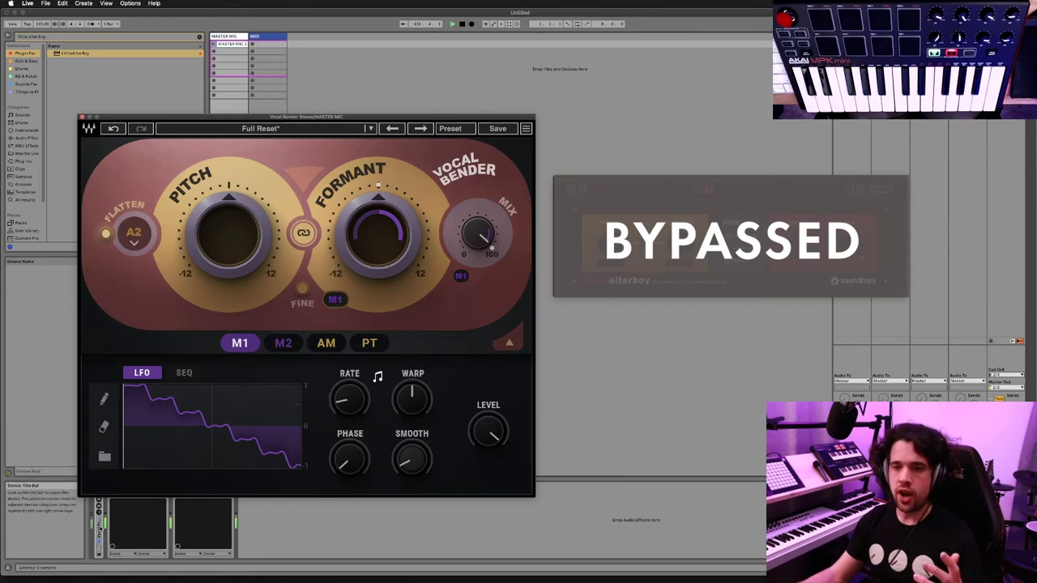
left_click_drag(308, 116, 311, 82)
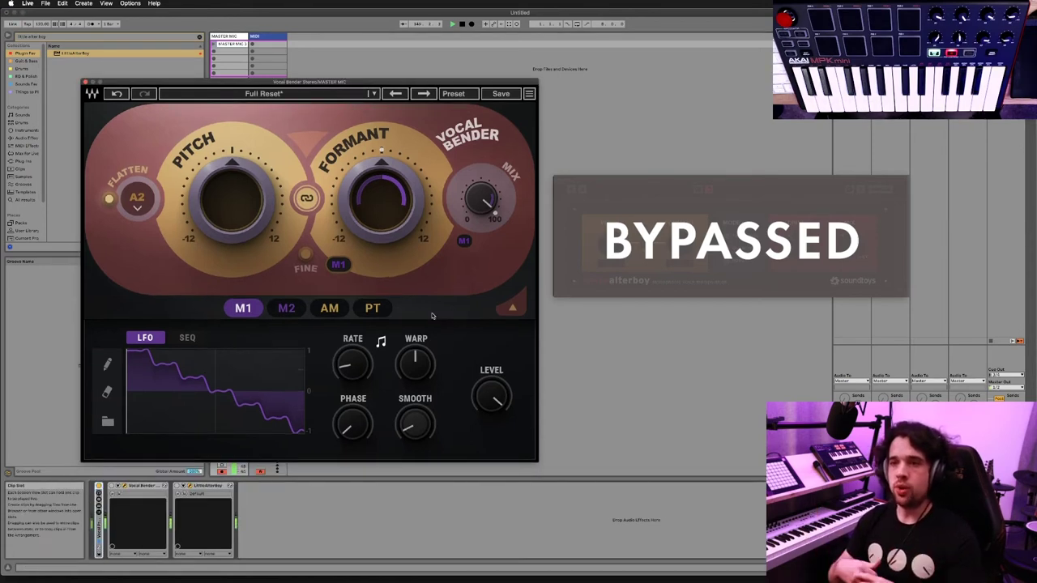
Assign the AM modulator to Pitch with a positive depth, and add M1 to Pitch as a second modulator
left_click(288, 309)
left_click(329, 308)
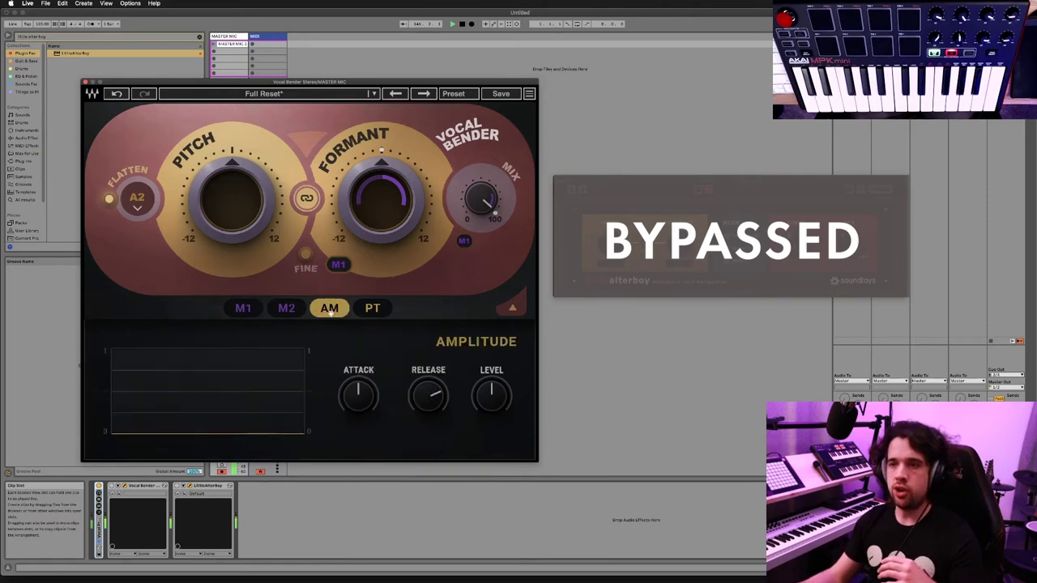
left_click_drag(329, 309, 242, 234)
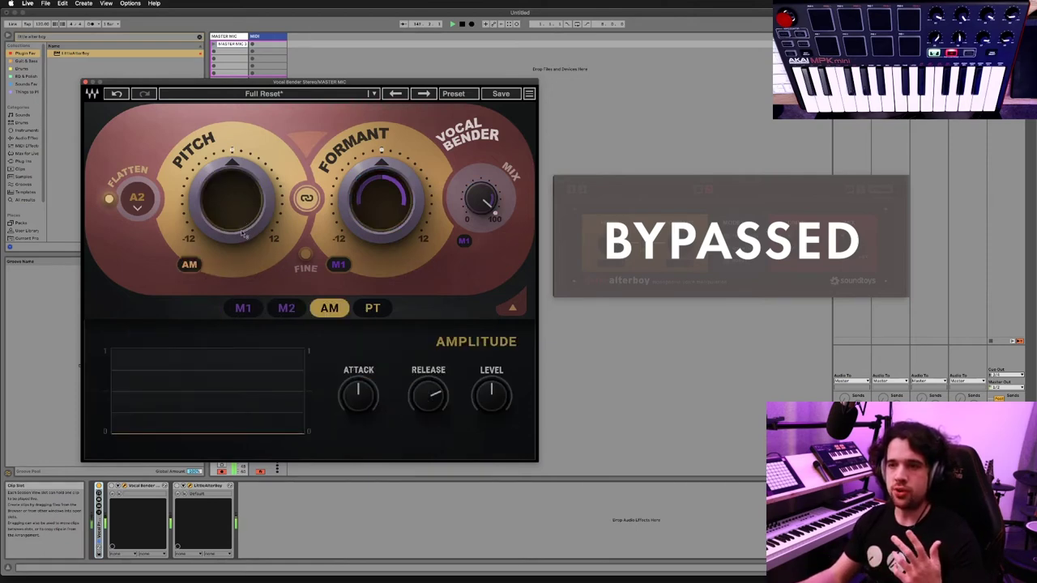
left_click_drag(192, 264, 192, 247)
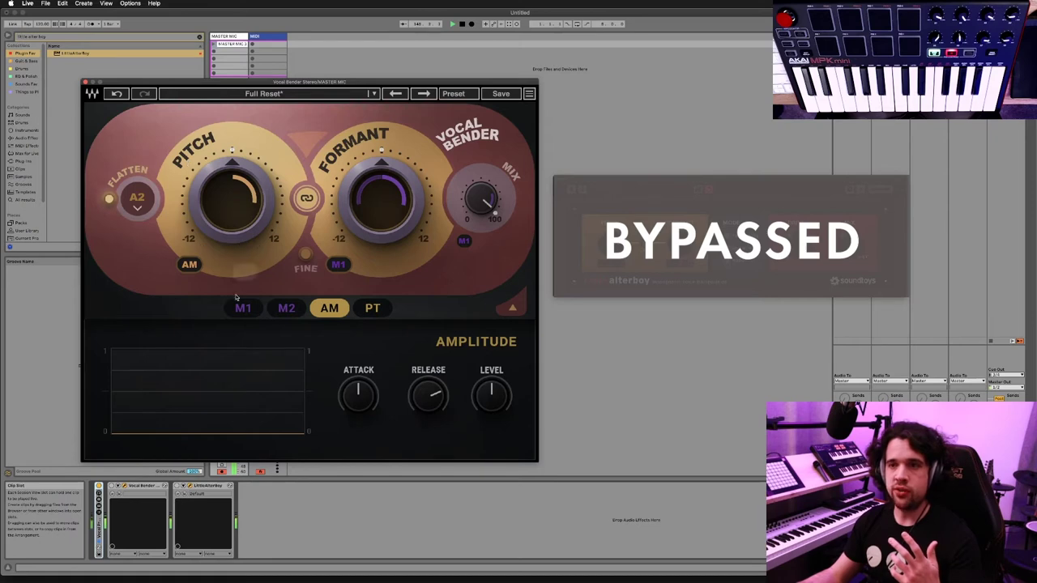
left_click_drag(238, 308, 230, 206)
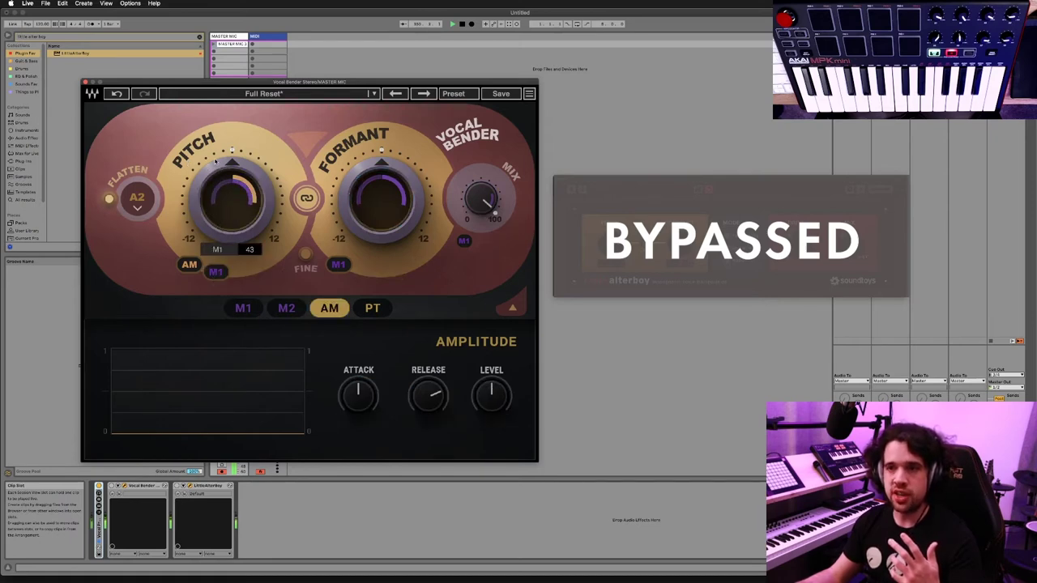
mouse_move(225, 274)
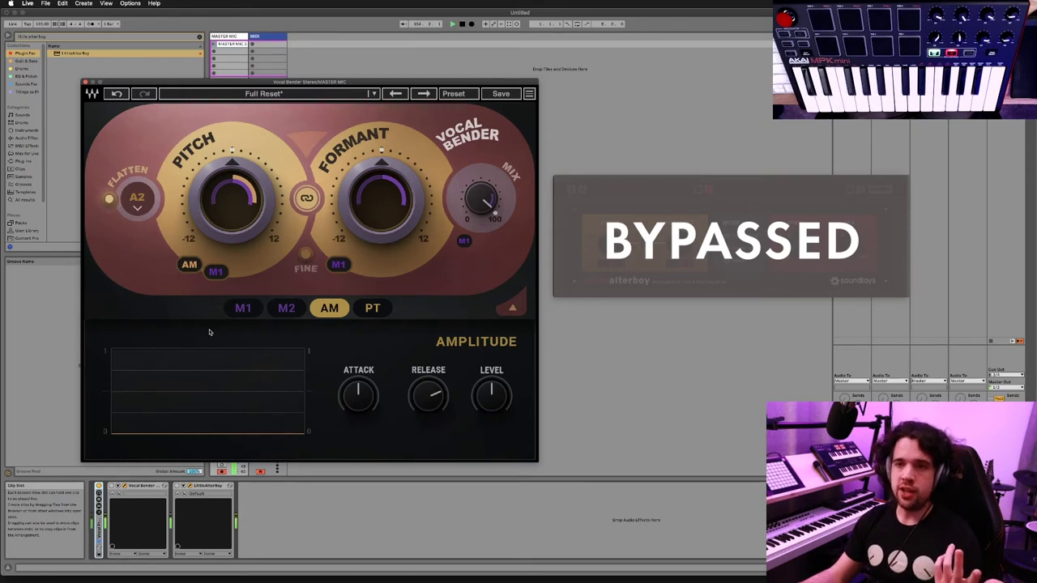
Draw raised step values across M2's 16-step sequence
left_click(285, 311)
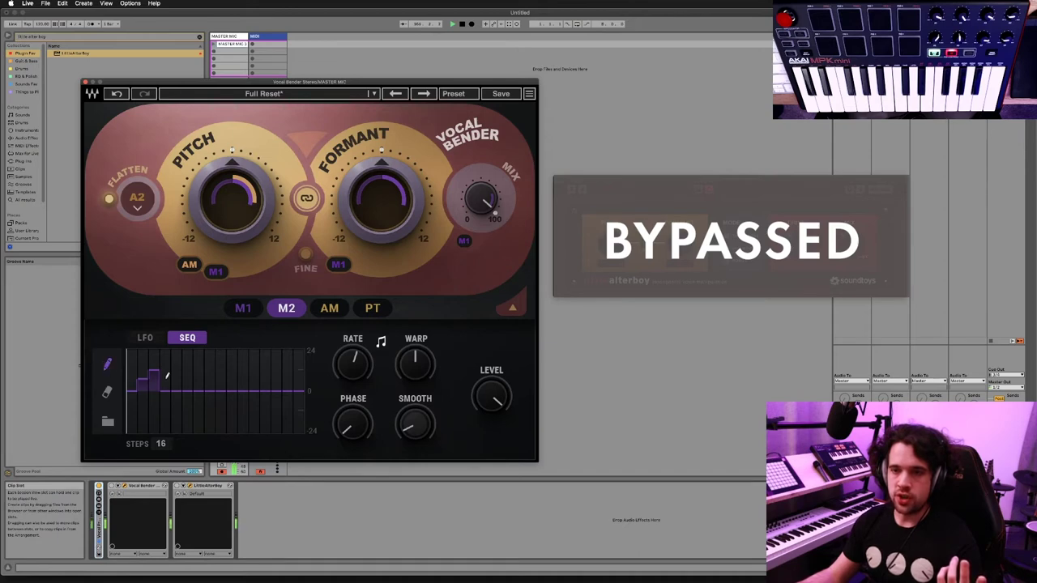
left_click_drag(167, 376, 263, 379)
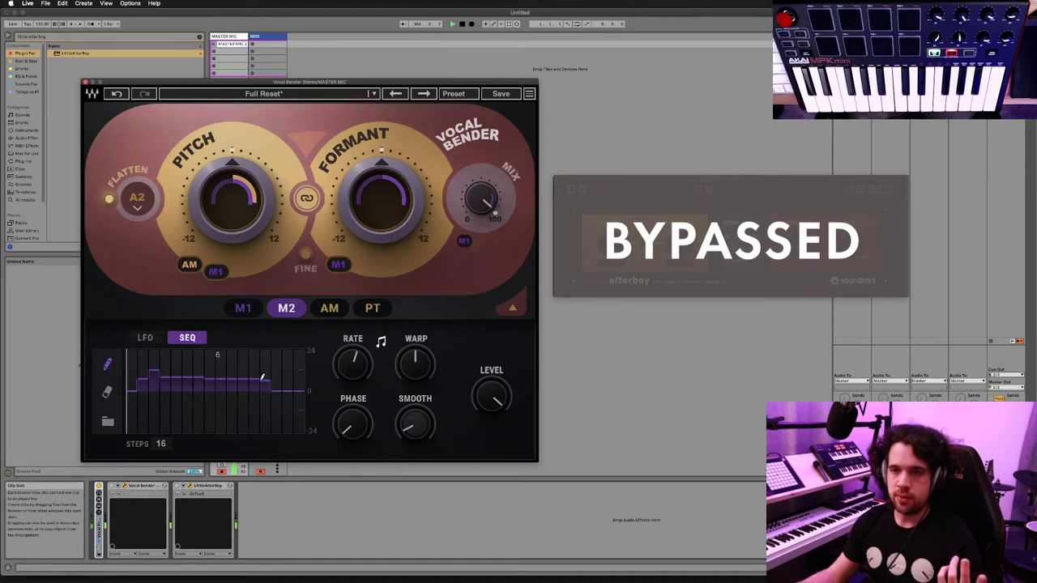
Remove the AM and M1 modulators from Pitch, and M1 from Formant and Mix, by setting each assignment to None
left_click(189, 264)
left_click(192, 277)
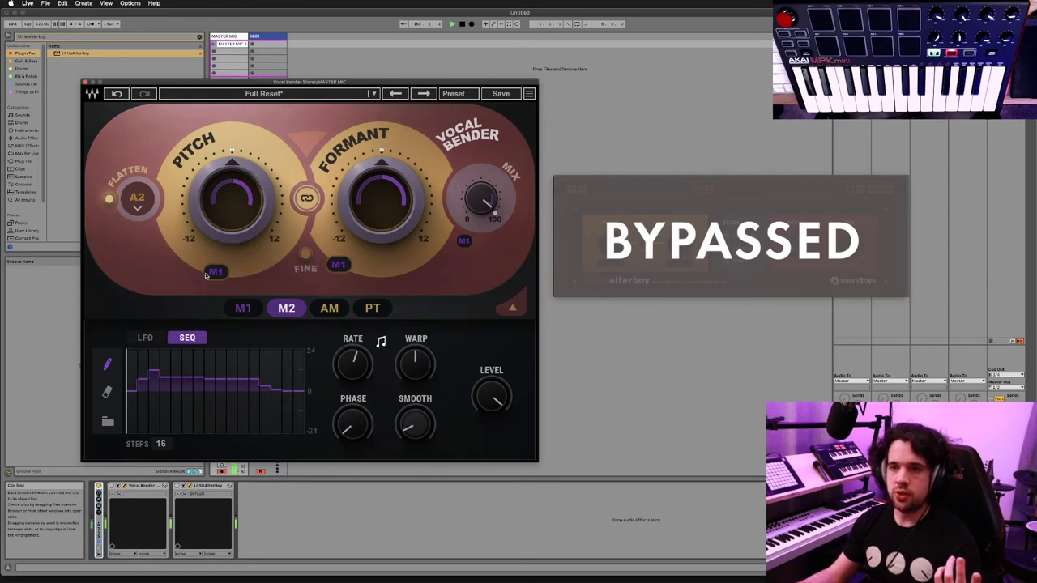
left_click(216, 273)
left_click(218, 286)
left_click(338, 265)
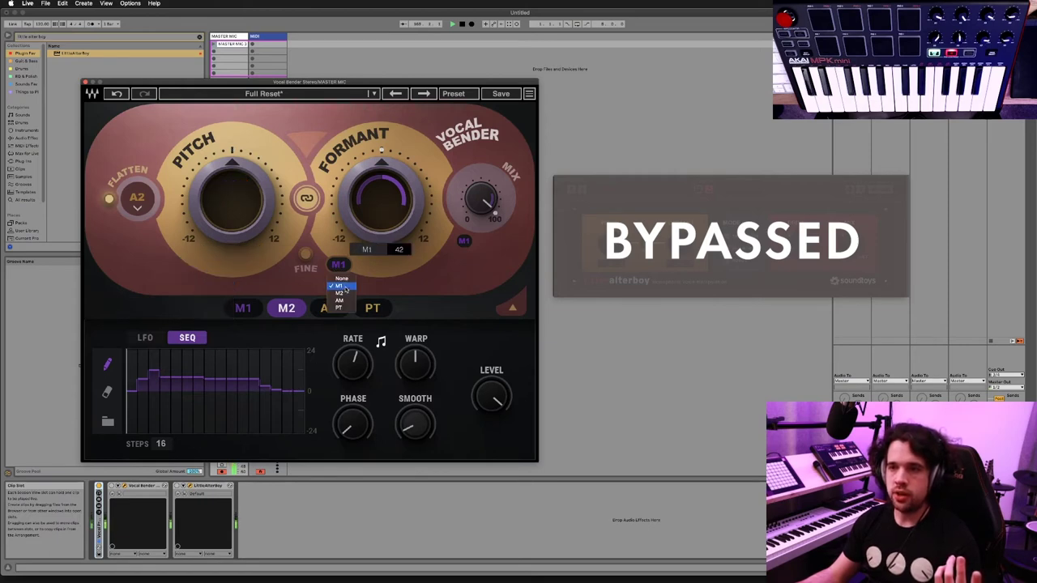
left_click(341, 278)
left_click(463, 241)
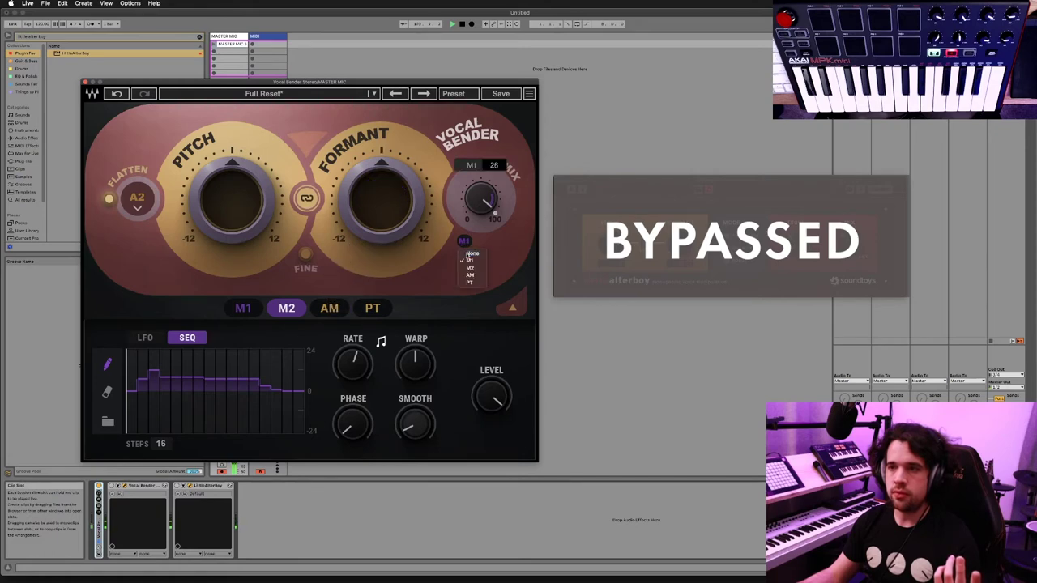
left_click(464, 252)
Assign M2's step sequence to Pitch and set its synced rate to 1/4T
left_click_drag(297, 306, 250, 224)
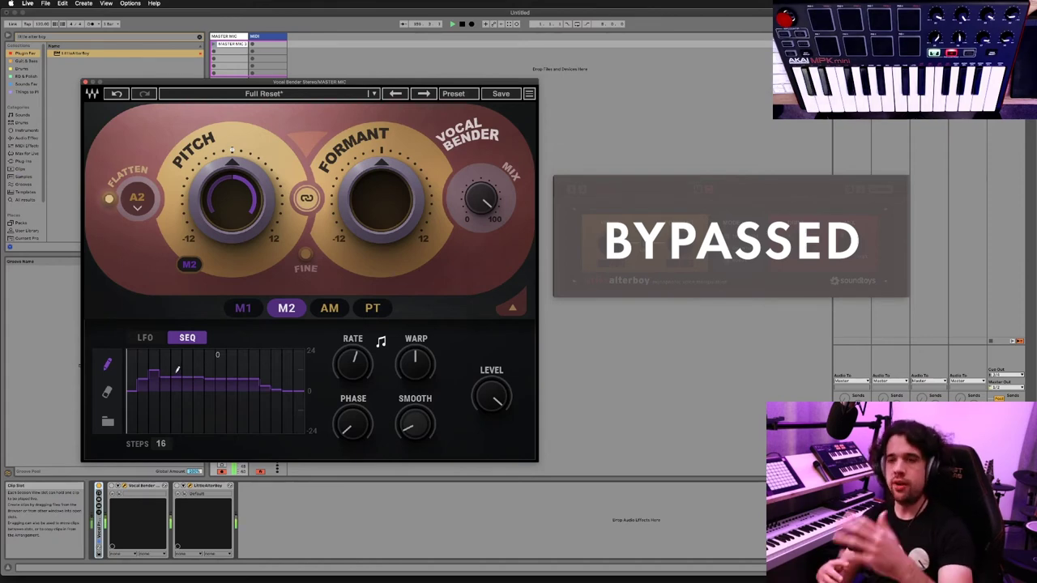
left_click(357, 369)
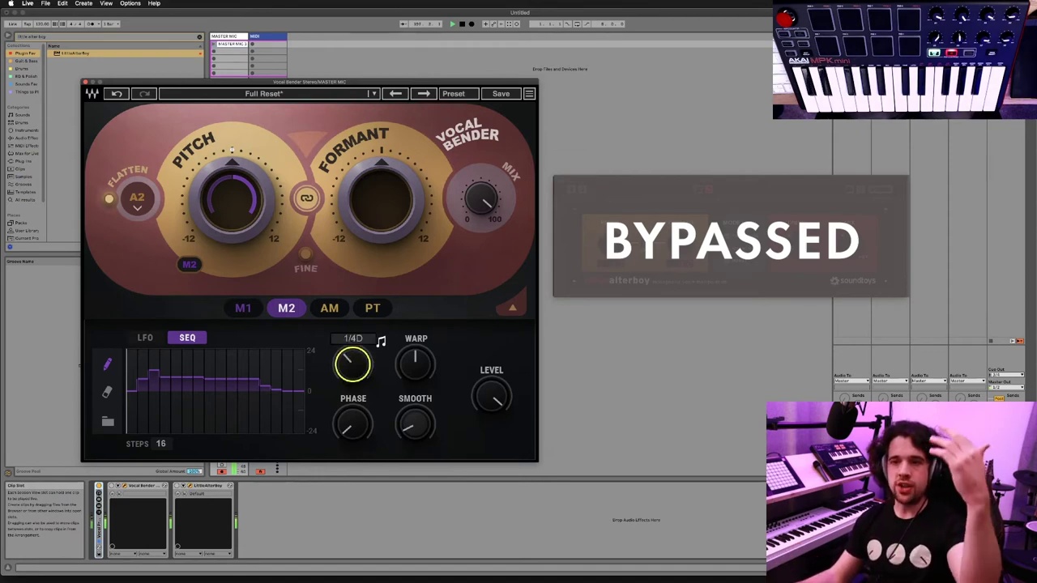
left_click_drag(356, 368, 357, 356)
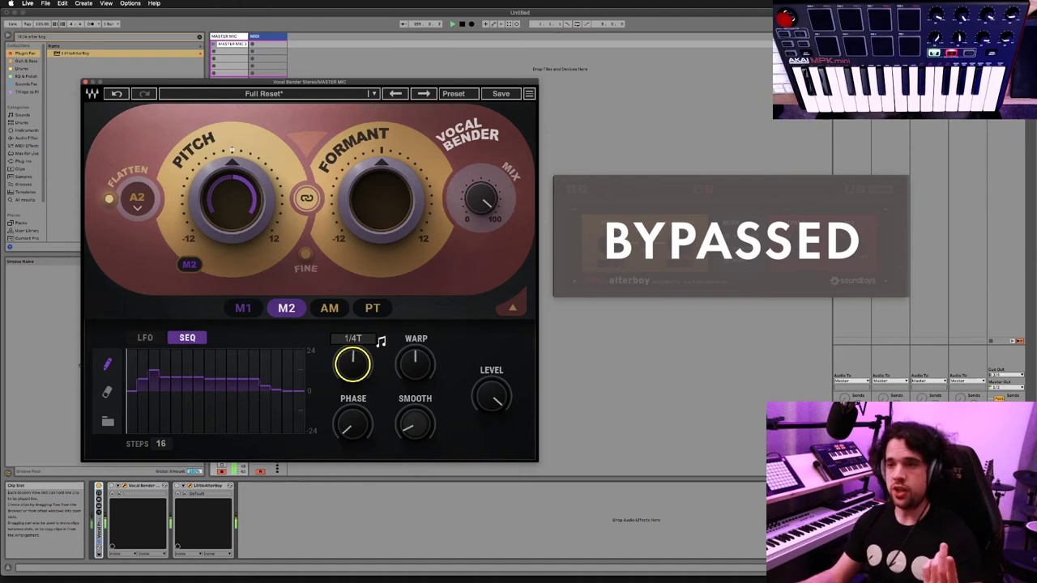
Review the settings of the M1, M2 and AM modulators in Vocal Bender
left_click(243, 309)
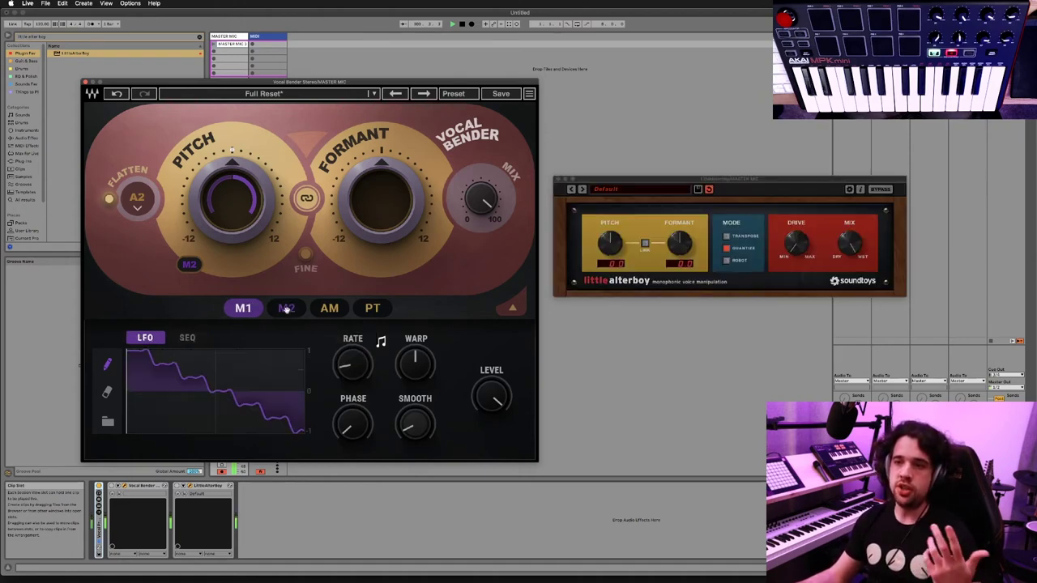
left_click(286, 309)
left_click(329, 309)
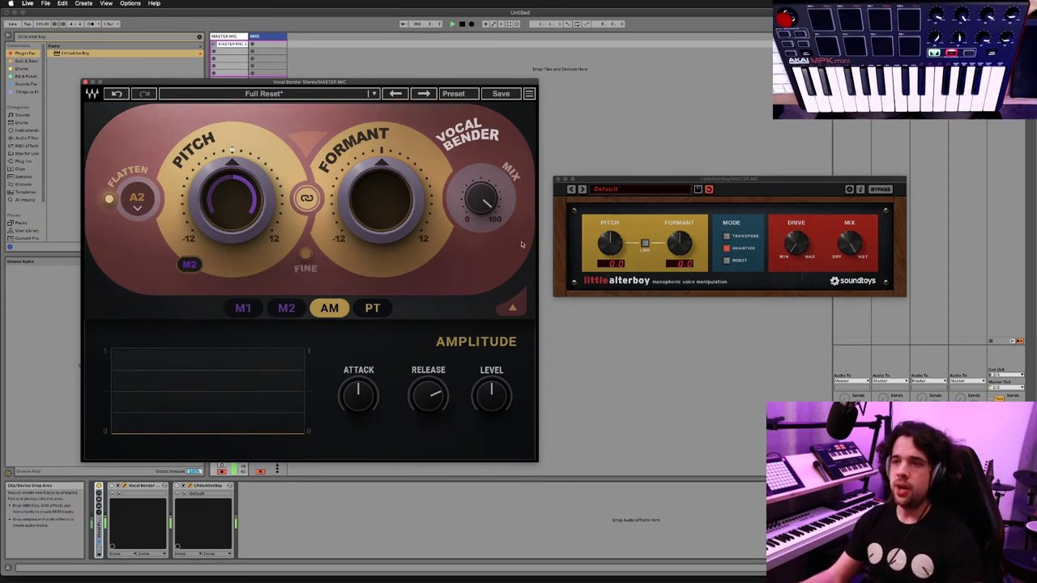
left_click(286, 315)
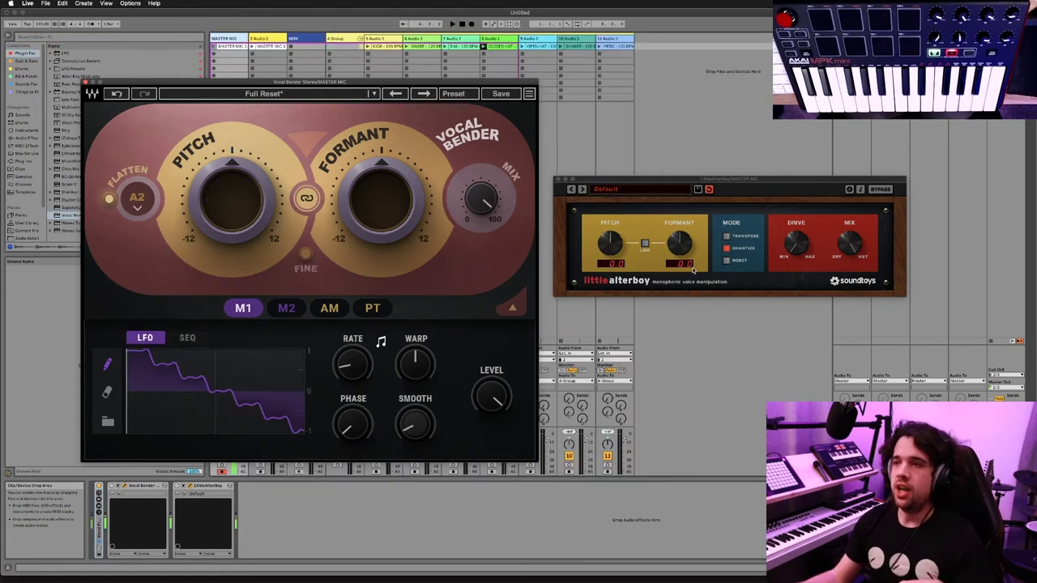
Link pitch and formant in both plugins, test LittleAlterBoy's linked shift at 1.0, and return it to 0.0
left_click(644, 244)
left_click(302, 199)
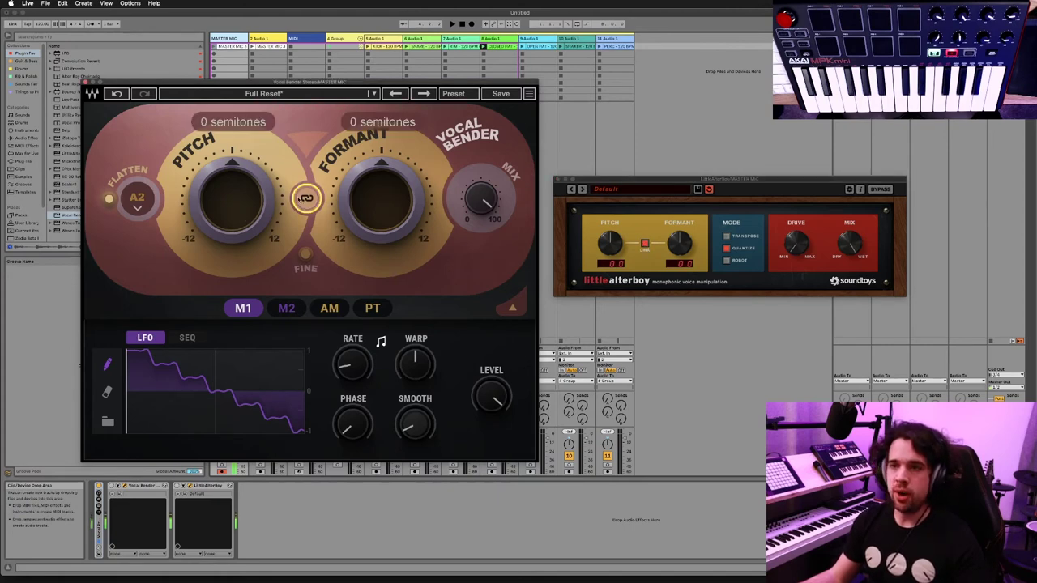
left_click(645, 246)
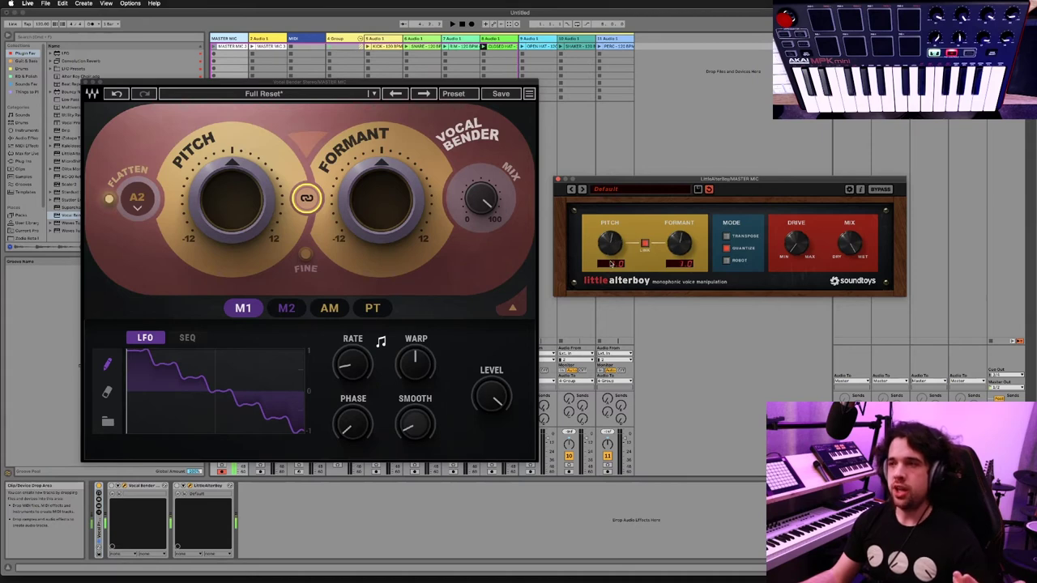
left_click_drag(612, 264, 573, 206)
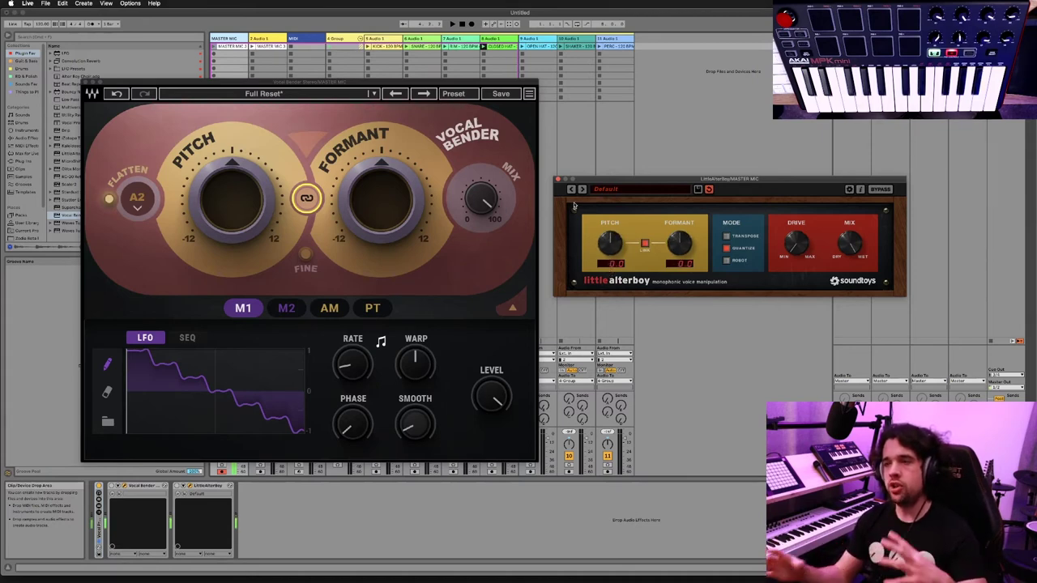
Set Vocal Bender's unlinked pitch to 5 and formant to -5 semitones, then link and lower them together to 0 and -10
left_click_drag(254, 217, 254, 199)
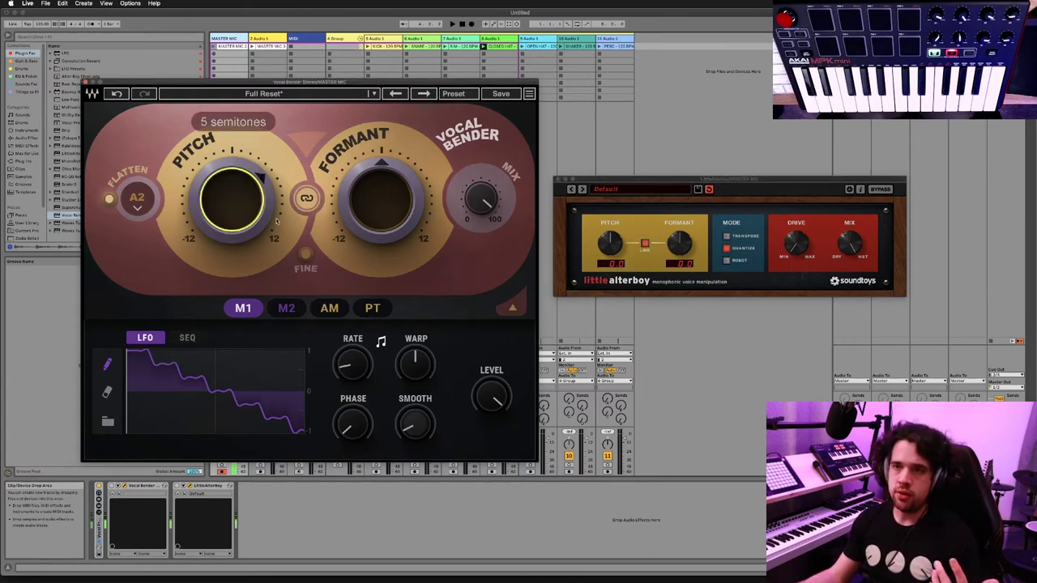
left_click_drag(381, 202, 380, 235)
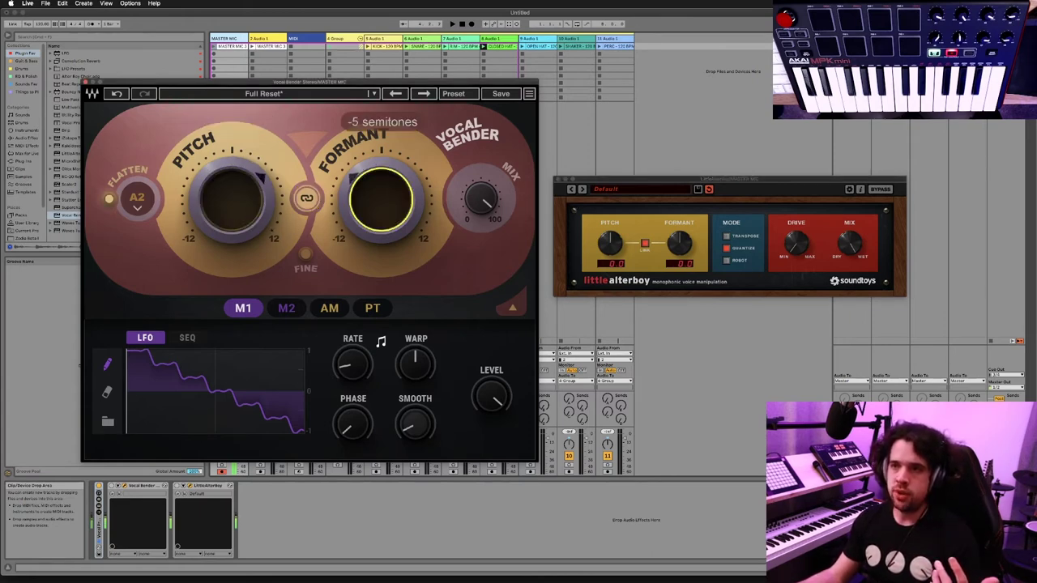
left_click(306, 198)
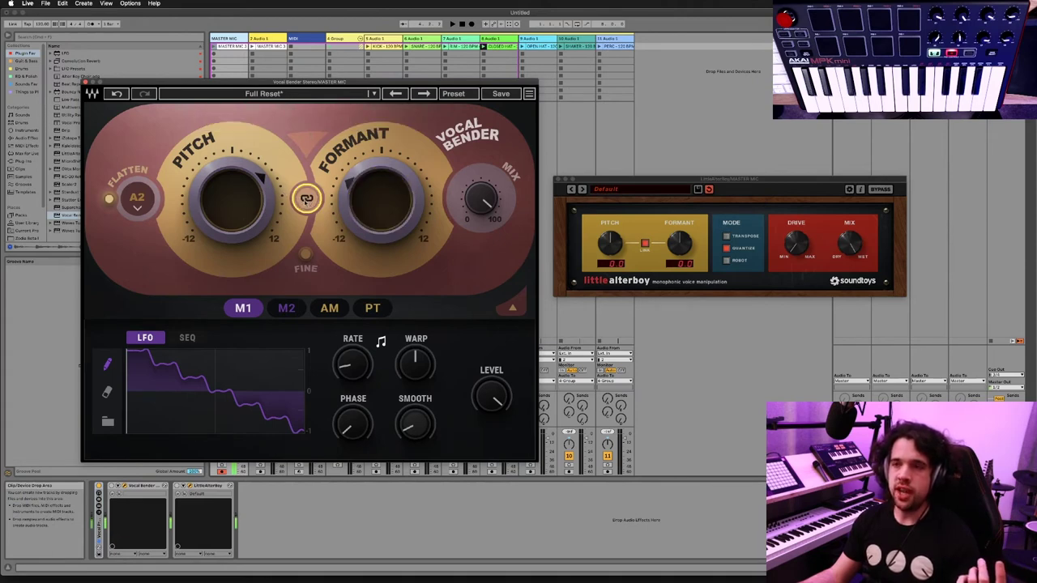
mouse_move(306, 199)
left_mouse_down()
mouse_move(306, 181)
mouse_move(307, 216)
left_mouse_up()
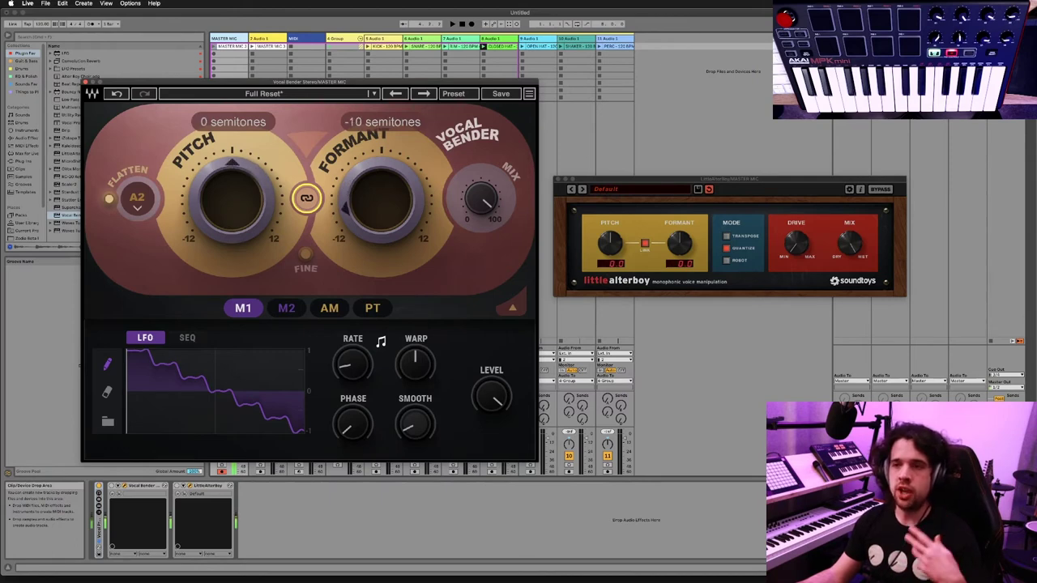
left_click(243, 308)
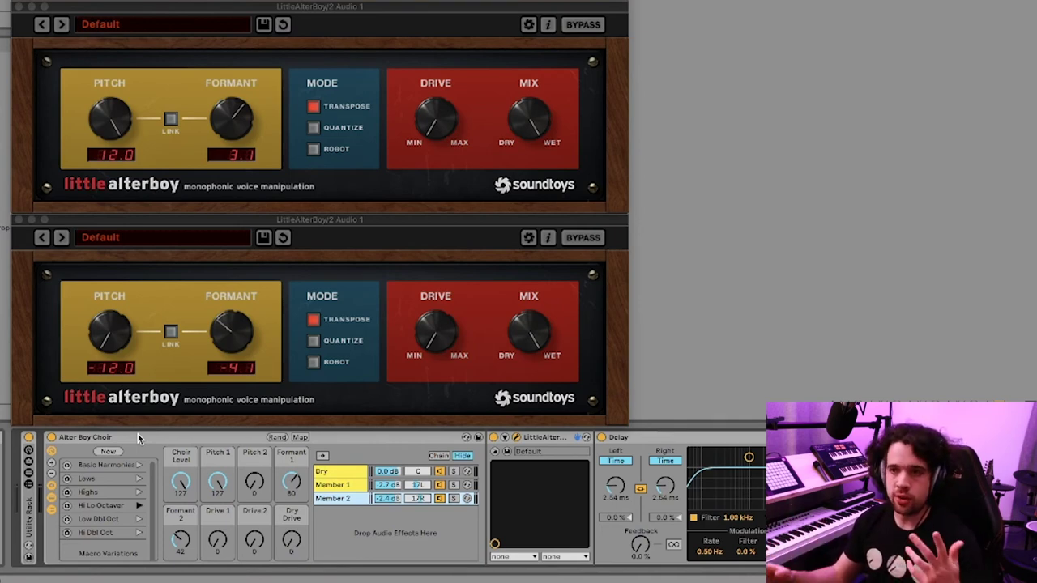
Examine the Dry, Member 1 and Member 2 chains of the Alter Boy Choir rack
left_click(332, 473)
left_click(332, 485)
left_click(332, 499)
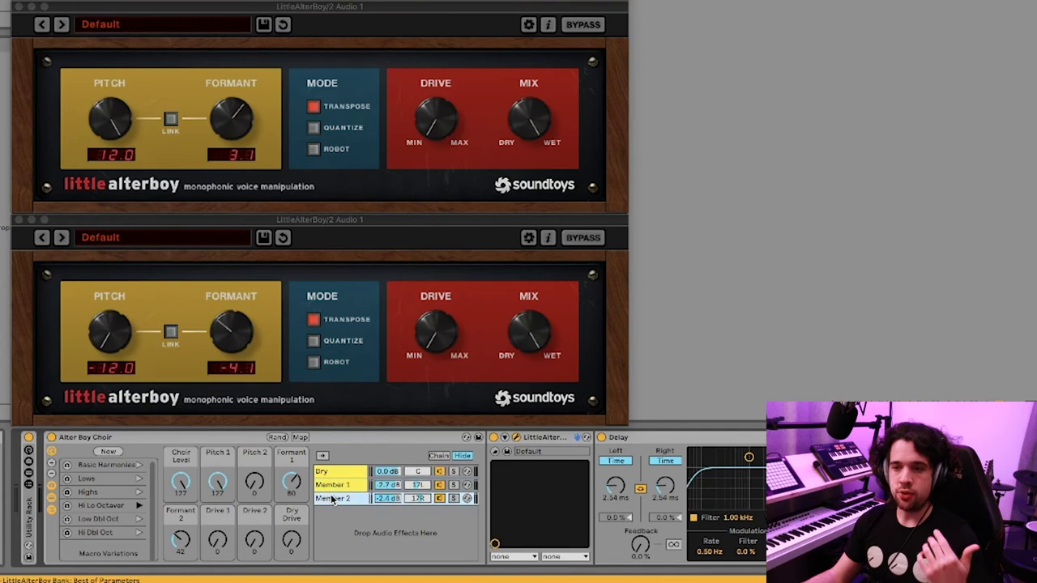
left_click(331, 486)
left_click(332, 496)
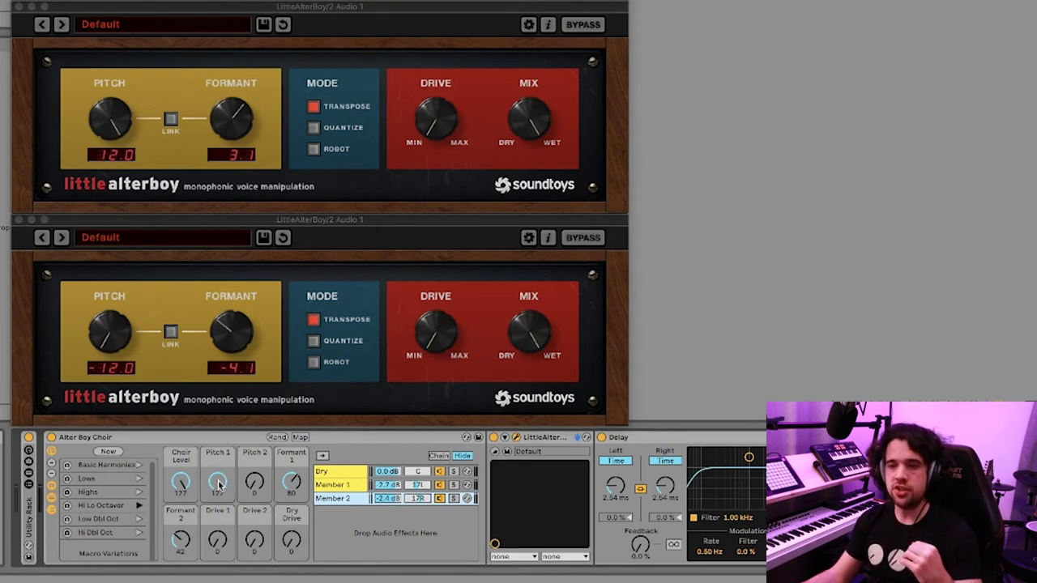
Audition the choir rack at maximum Pitch 1 and recall its Basic Harmonies, Lows, Highs, Hi Lo Octaver and Low Dbl Oct variations
left_click_drag(219, 484, 219, 447)
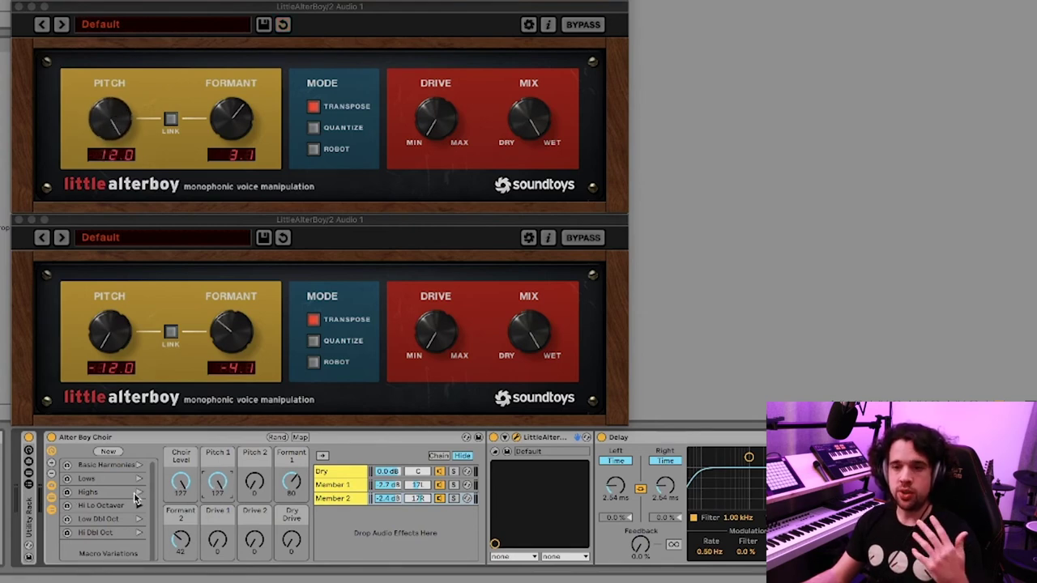
left_click(139, 465)
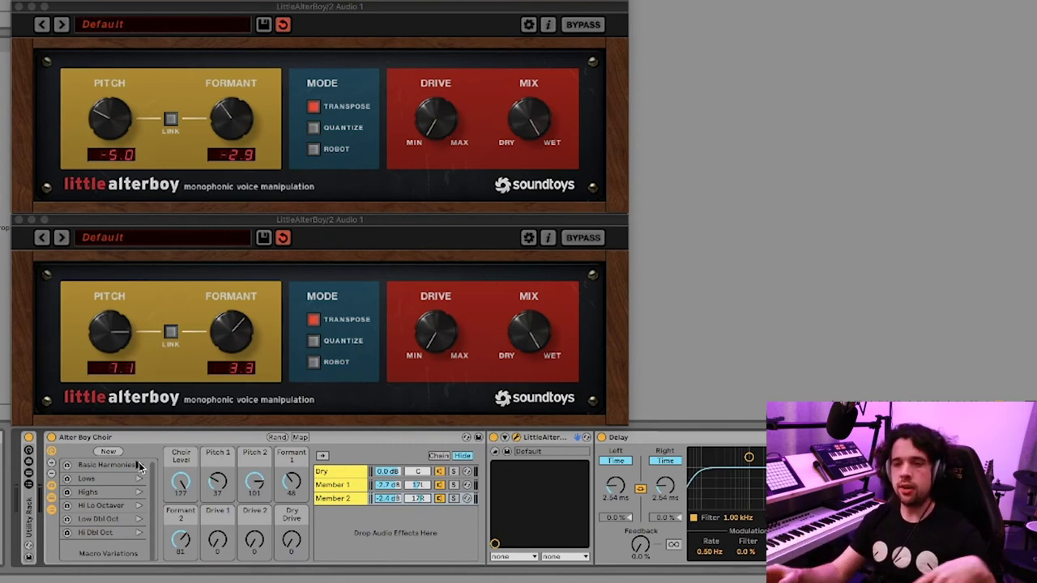
left_click(139, 480)
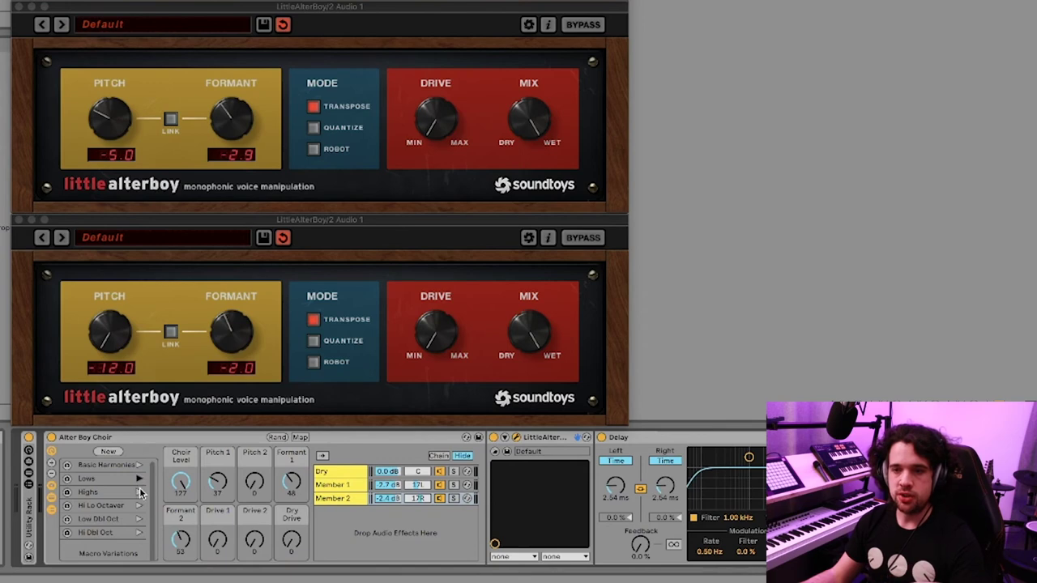
left_click(139, 493)
left_click(140, 505)
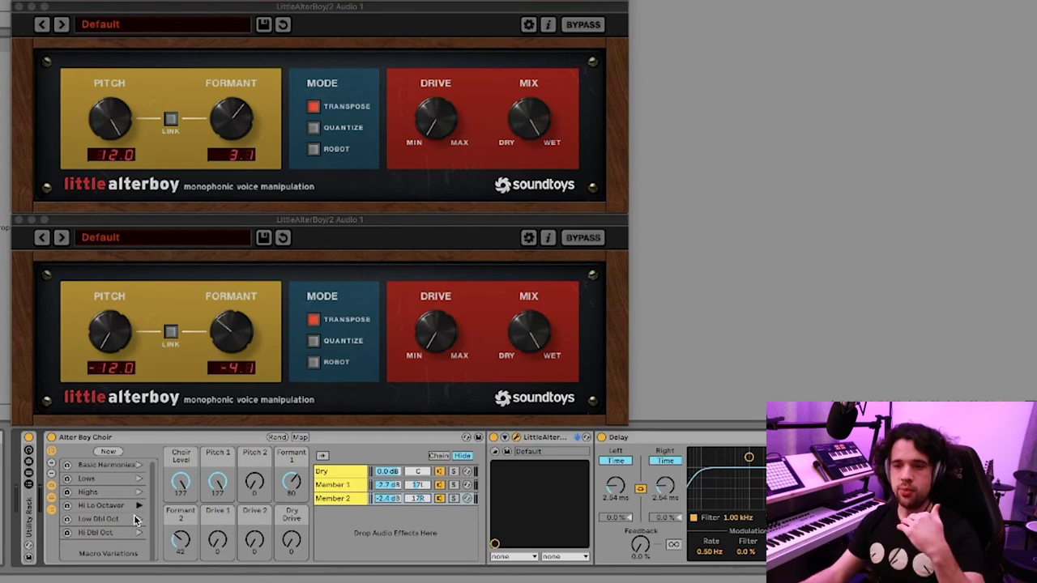
left_click(139, 519)
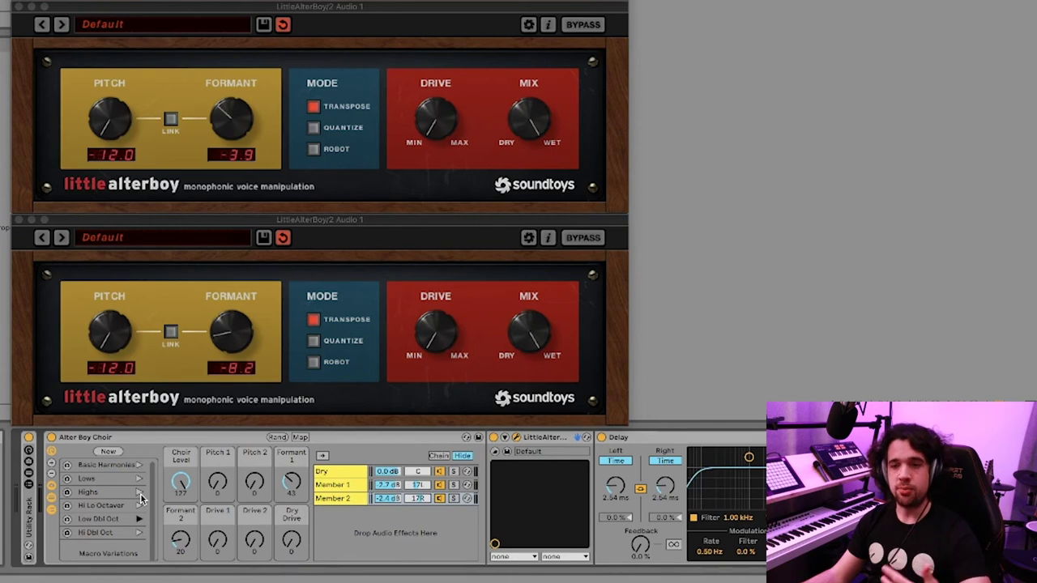
Turn off the choir rack and set up Waves Tune Real-Time before it in C Major, with 5.1 ms speed and 9.8 ms note transition
left_click(51, 437)
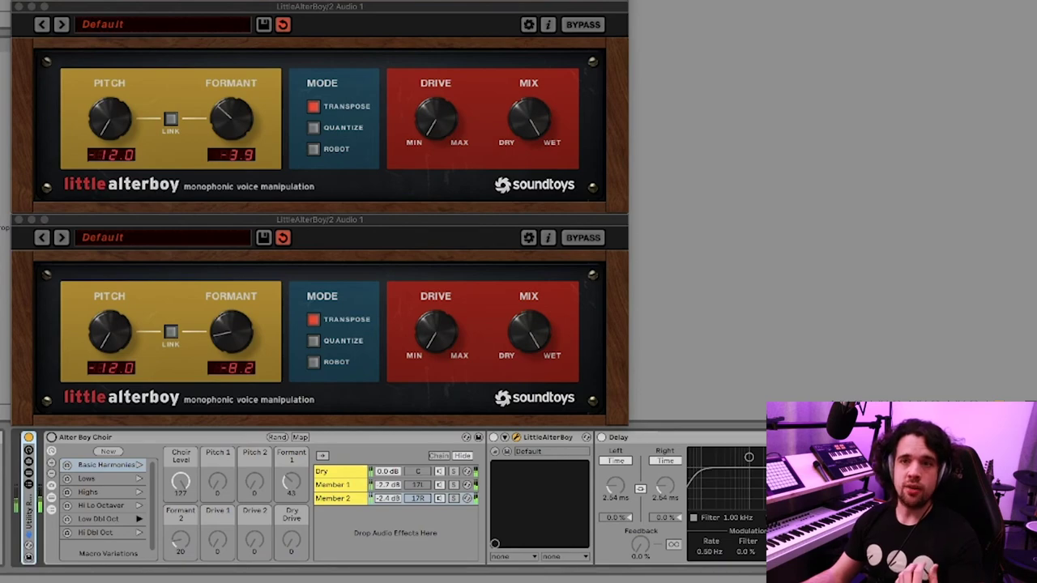
key("ctrl+z")
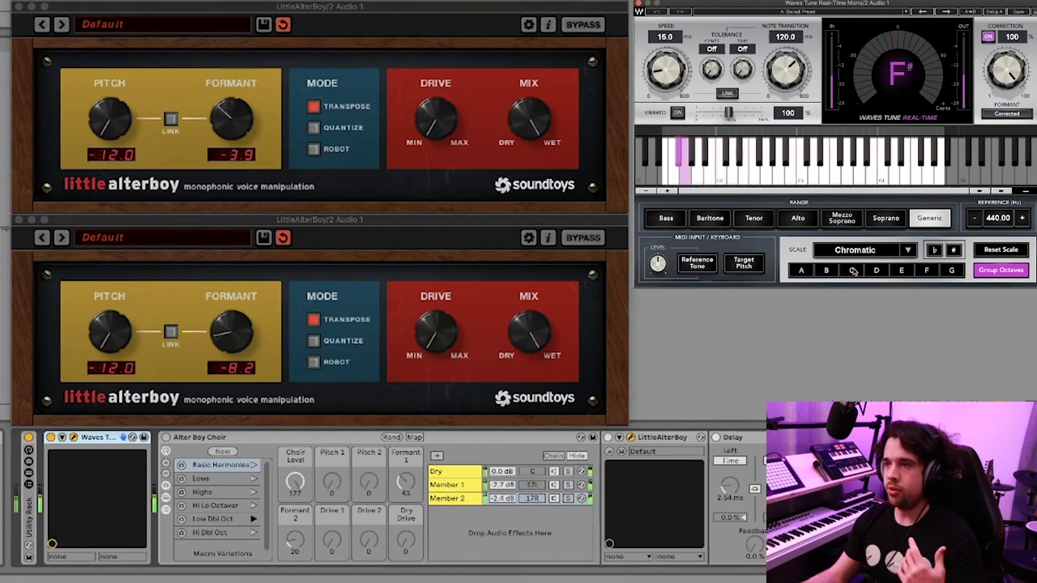
key("ctrl+z")
key("ctrl+z")
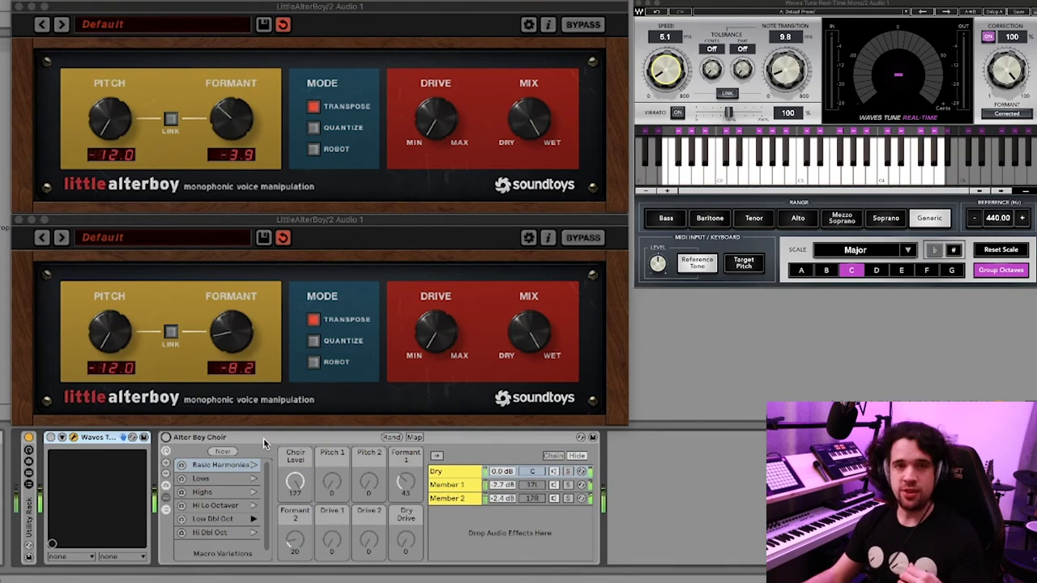
Enable Waves Tune Real-Time with the choir rack and audition the Basic Harmonies, Highs and Low Dbl Oct variations on the tuned voice
left_click(51, 438)
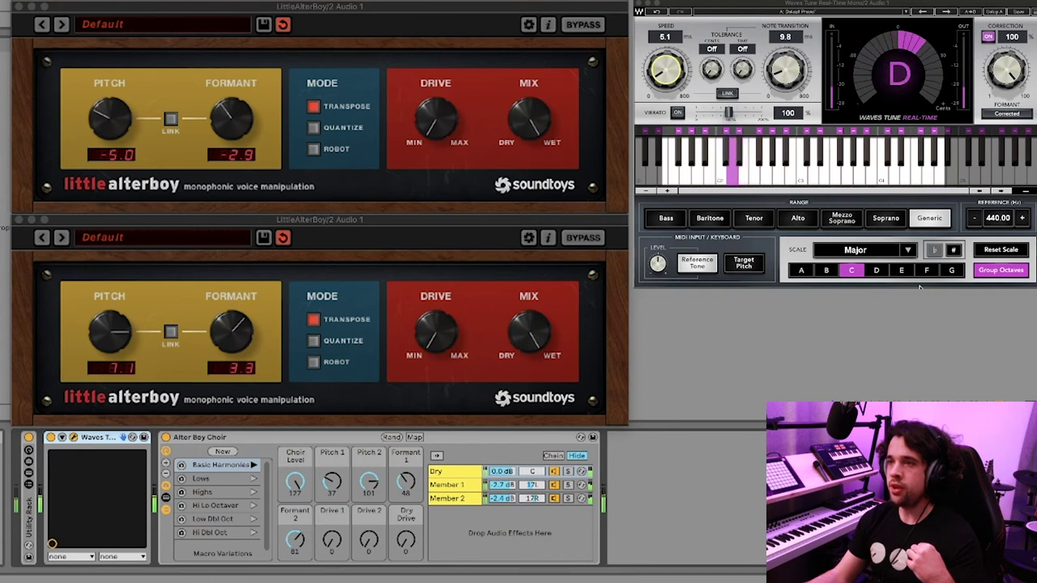
left_click(252, 492)
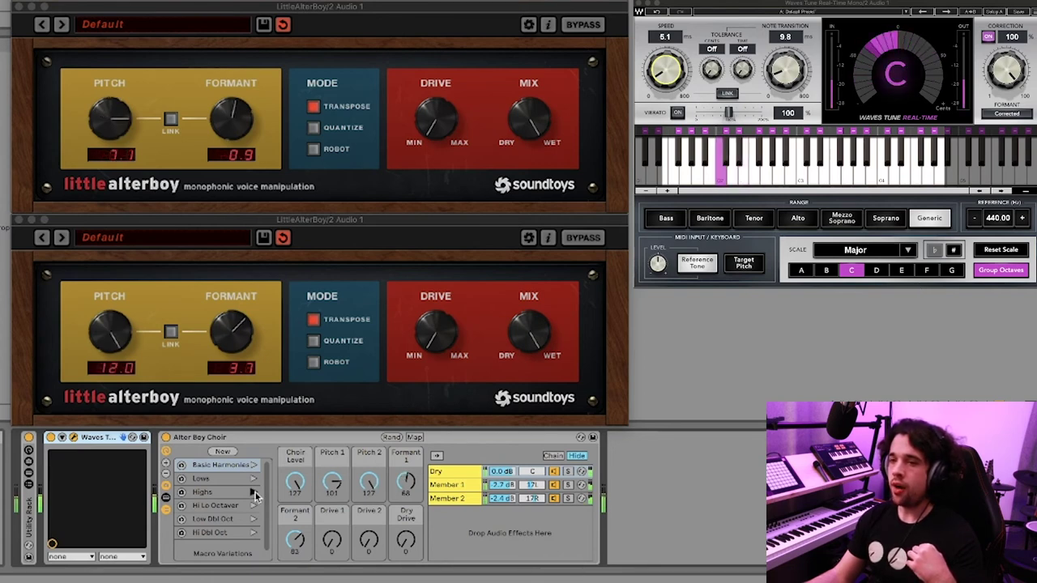
left_click(253, 519)
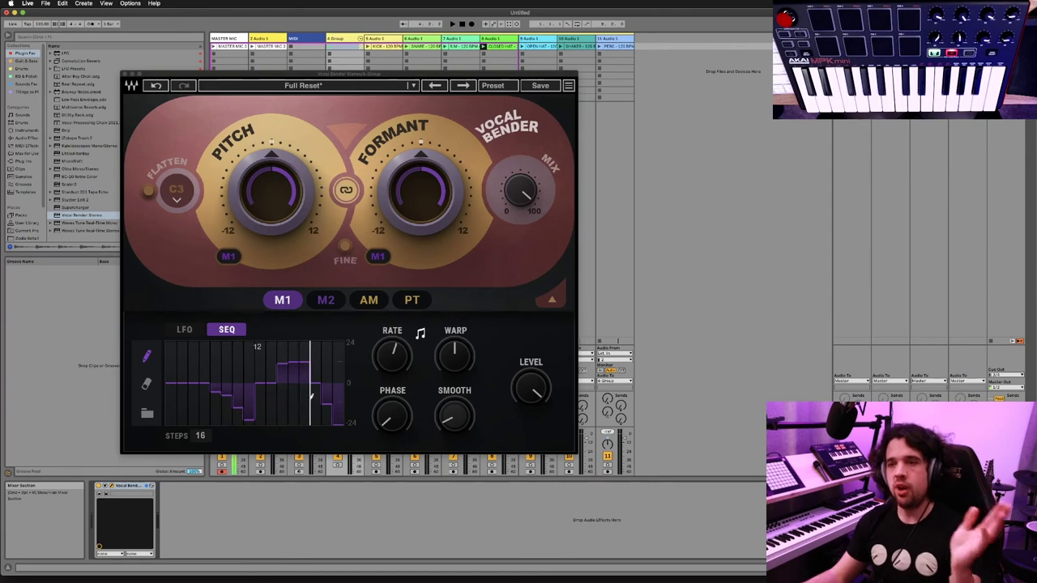
Vary the M1 sequencer rate on the drum group's Vocal Bender, trying 1/2T, and expand the modulators on the mic track's Vocal Bender
mouse_move(392, 355)
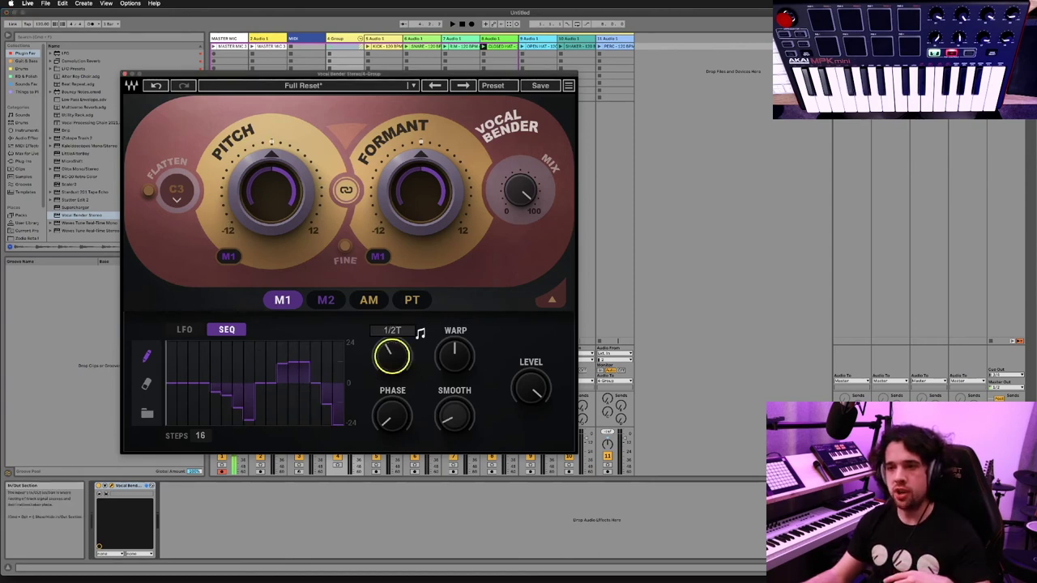
left_click_drag(392, 355, 392, 344)
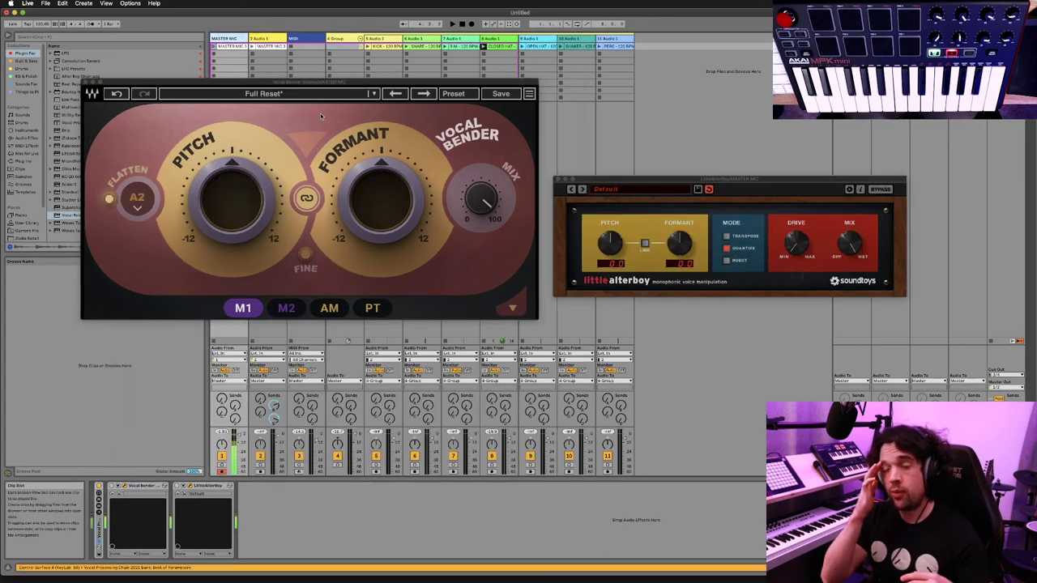
left_click(508, 307)
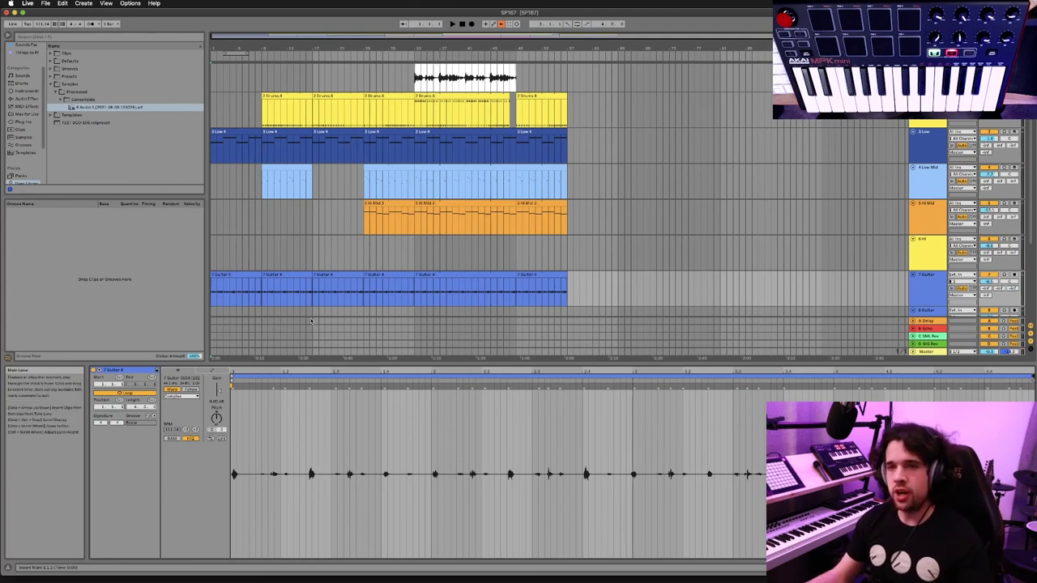
Play the SP167 guitar part and load the stepped descending LFO shape from the wave library into its Vocal Bender's M1 modulator
key("space")
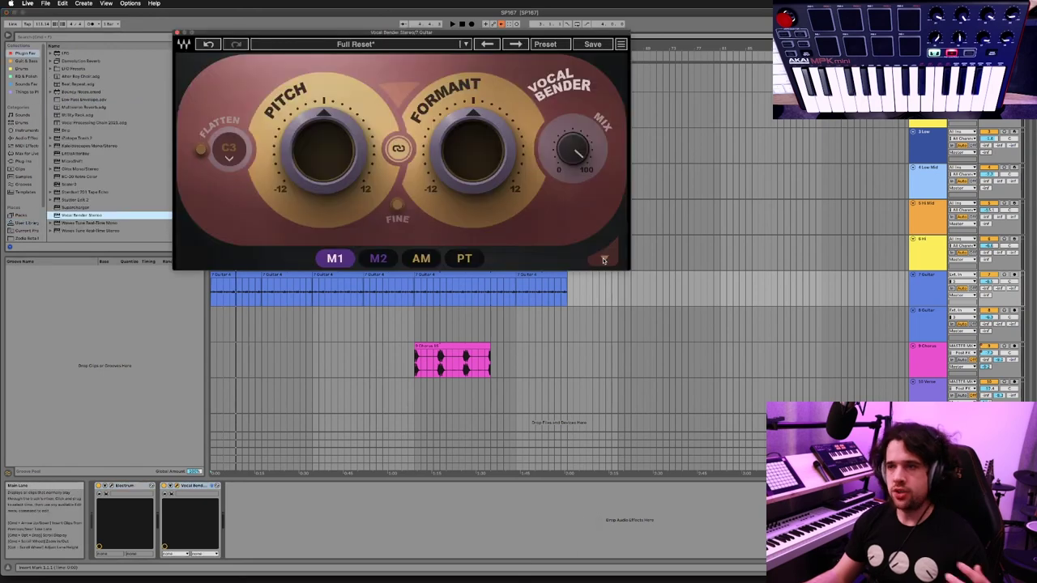
left_click(603, 260)
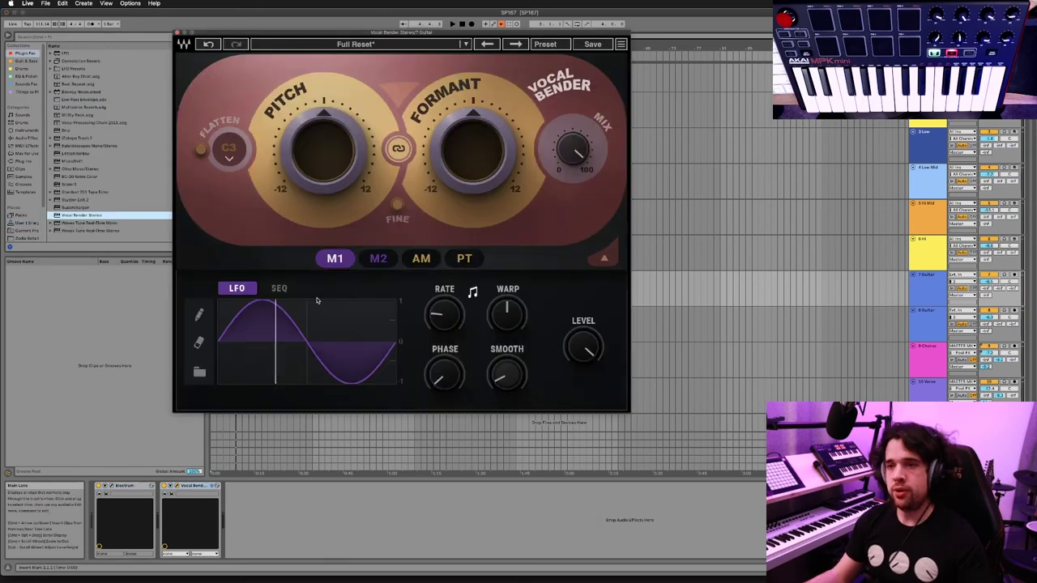
left_click(202, 370)
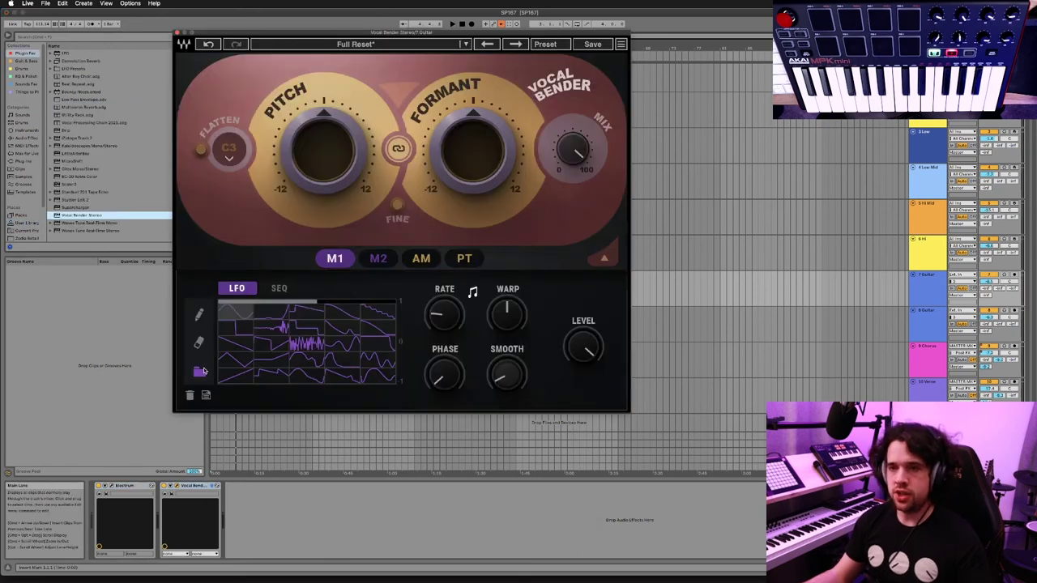
left_click(367, 314)
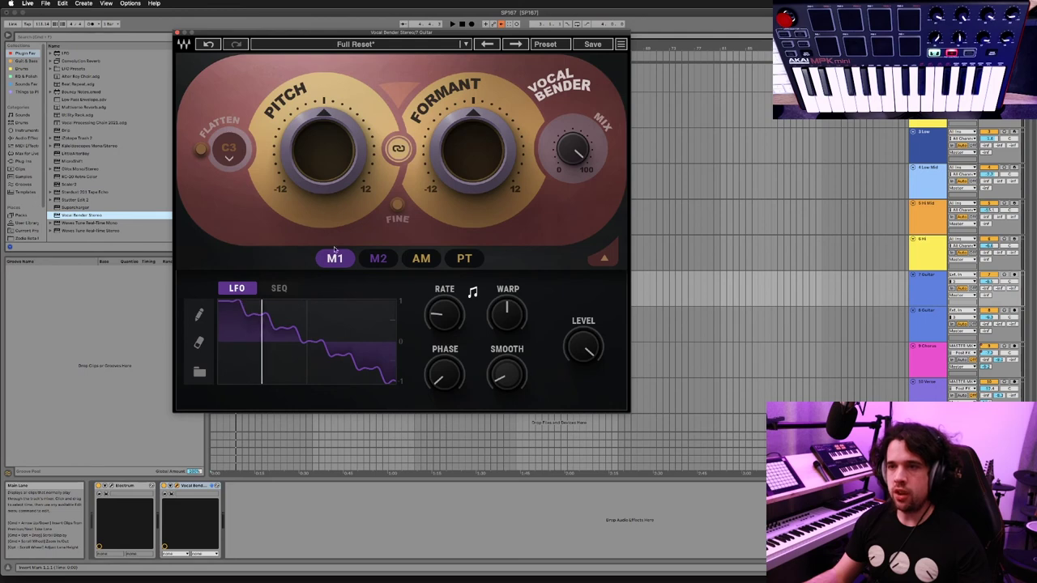
Assign the M1 LFO to Vocal Bender's pitch at 100 and to its formant, and adjust the formant's modulation amount
left_click_drag(335, 258, 316, 162)
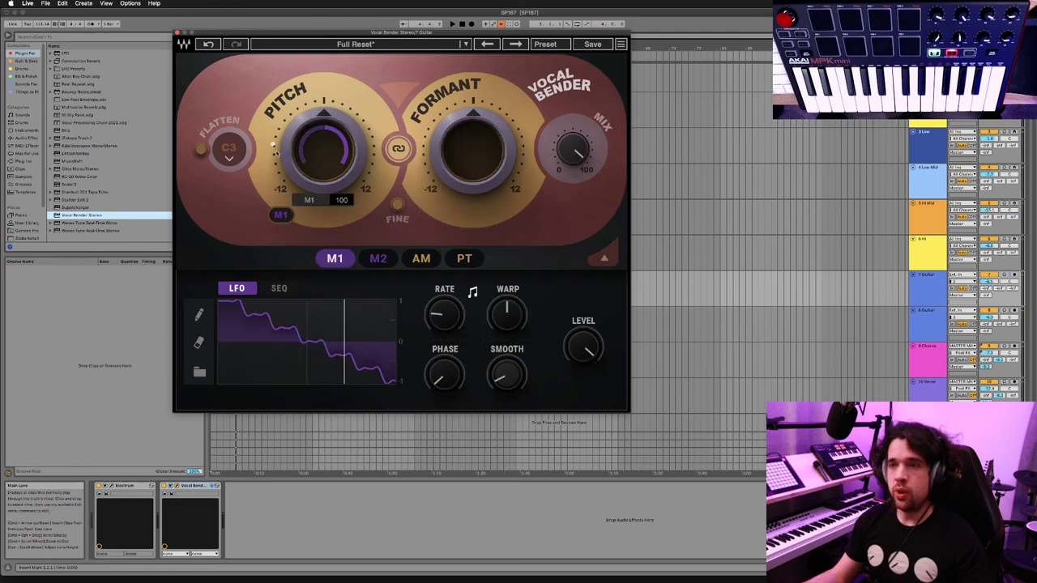
left_click_drag(335, 259, 469, 166)
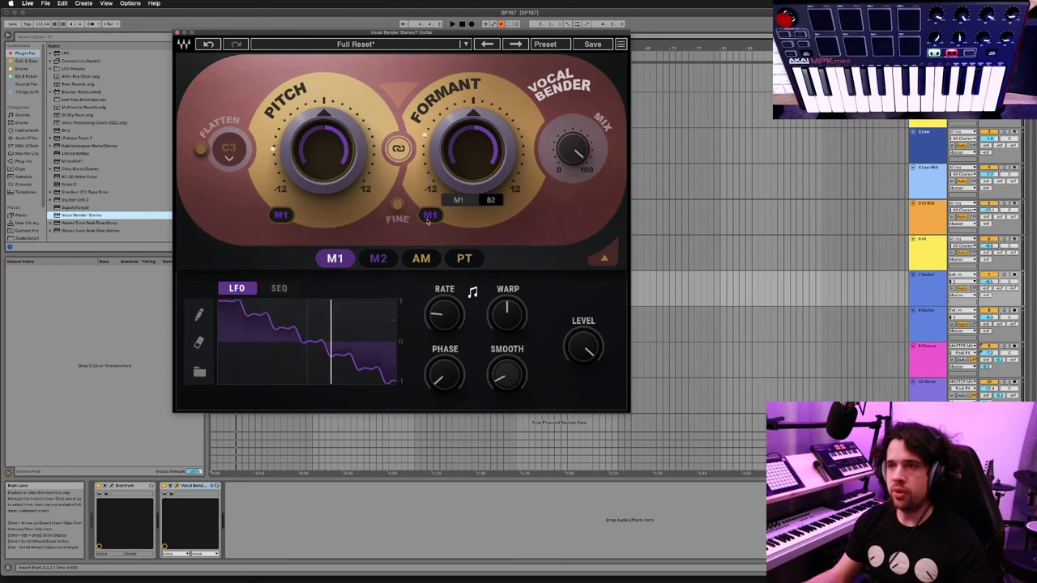
left_click_drag(428, 221, 433, 62)
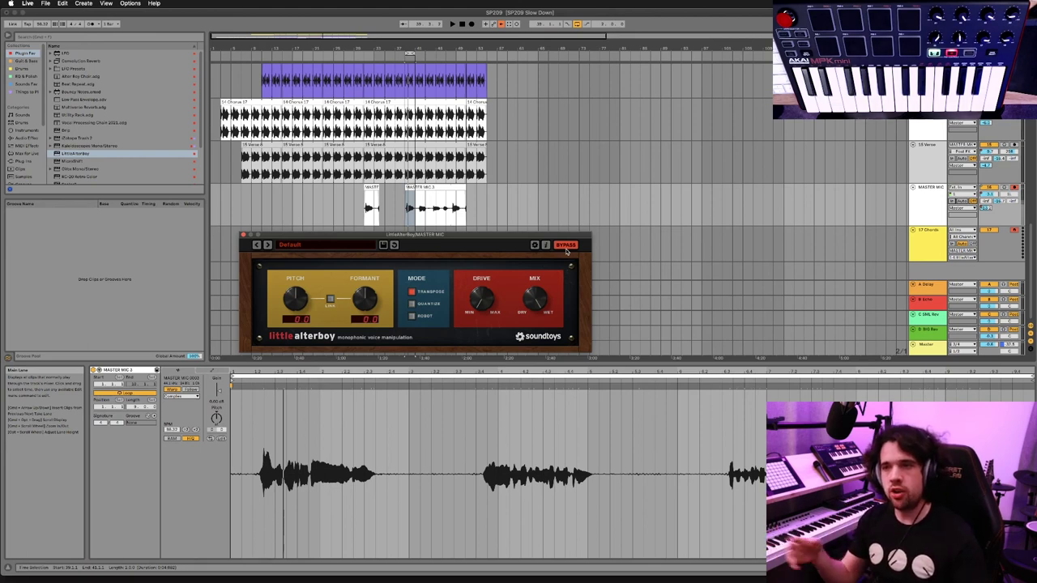
Play the mic vocal in SP209 with LittleAlterBoy bypassed, and check the 17 Chords track that accompanies it
key("space")
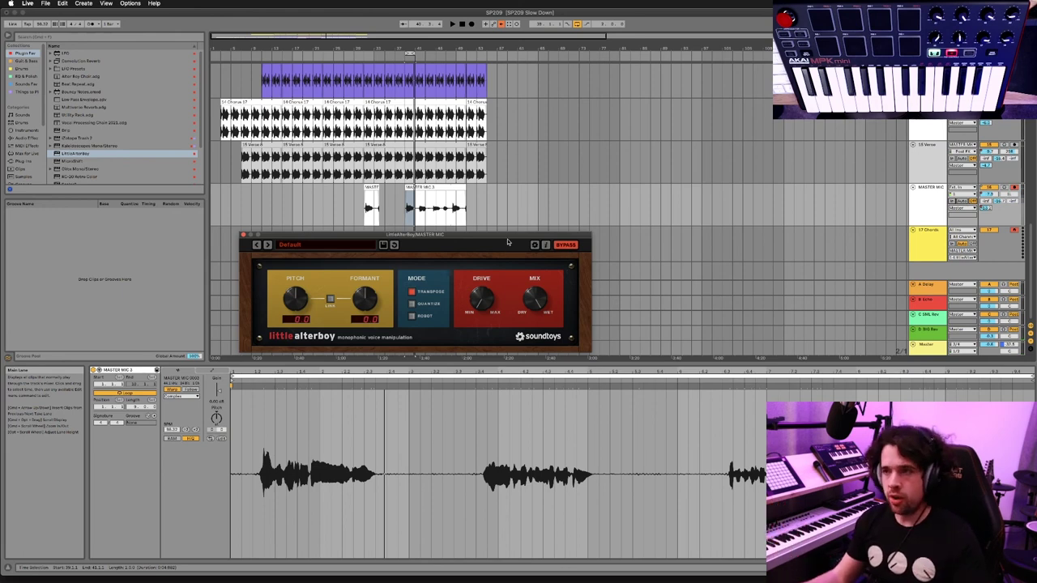
left_click(928, 250)
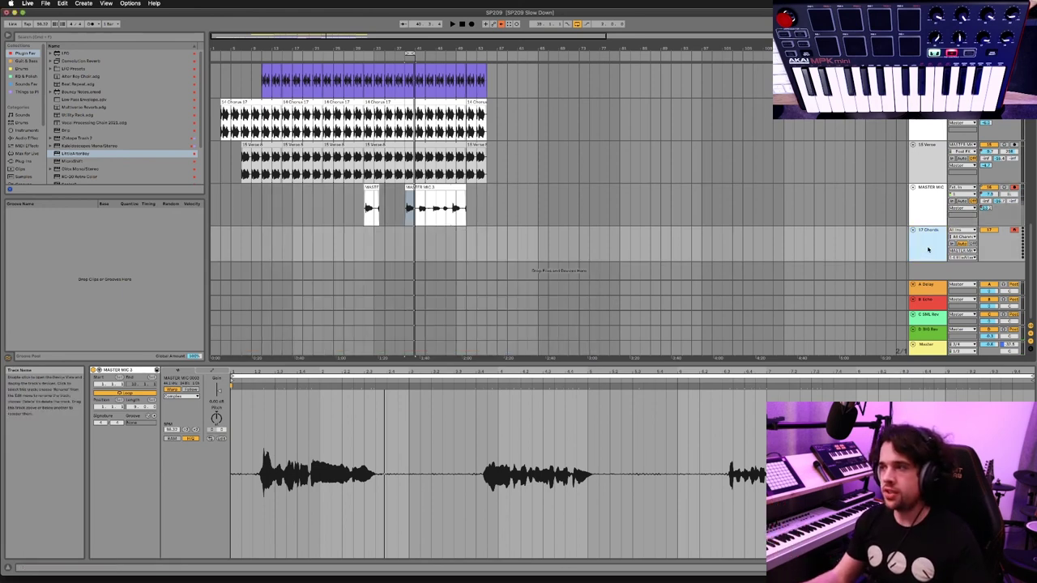
left_click(729, 213)
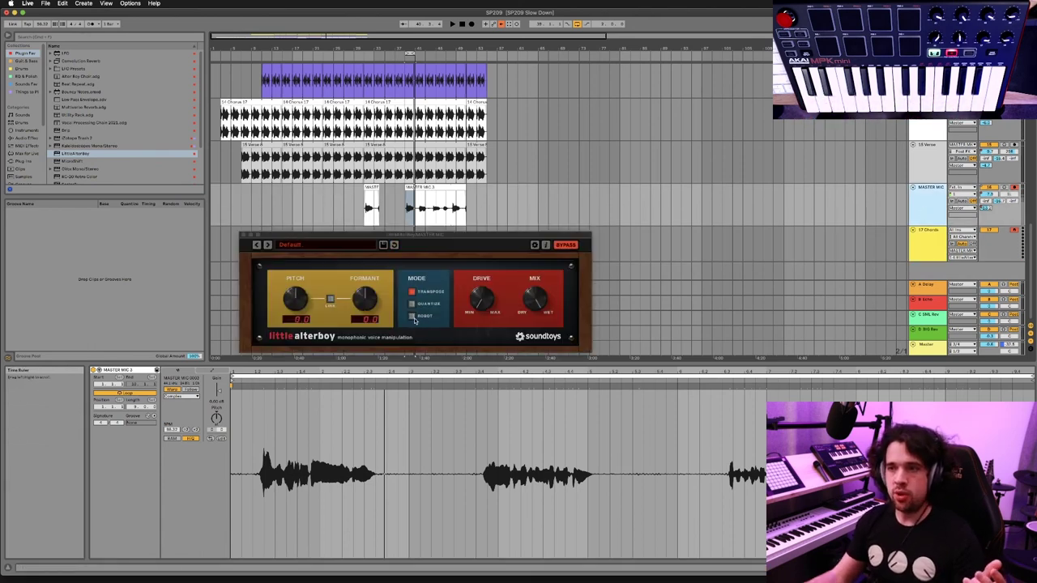
Set LittleAlterBoy on the mic track to Robot mode and play the looped vocal with the effect active
left_click(414, 318)
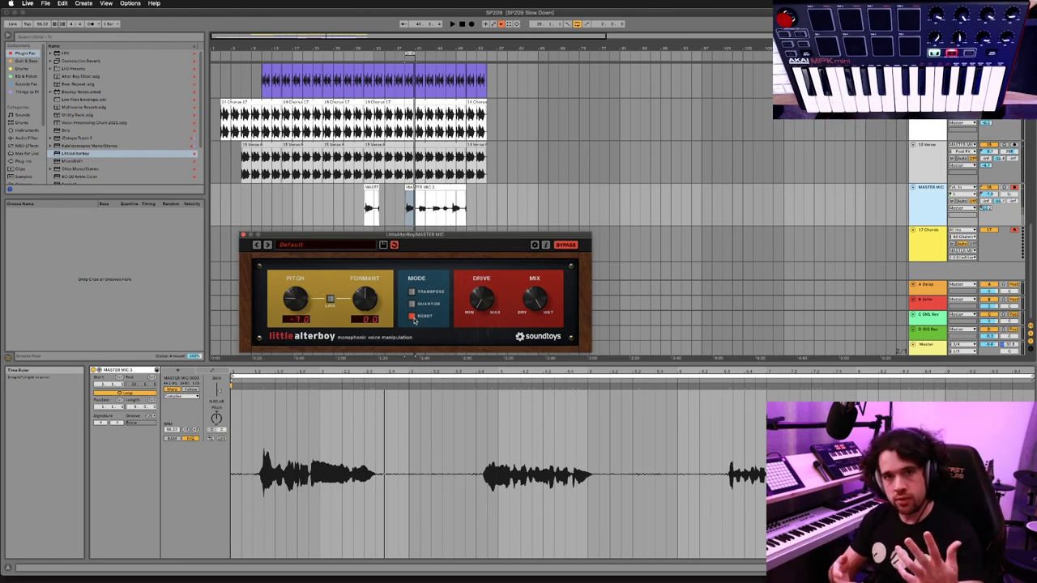
key("space")
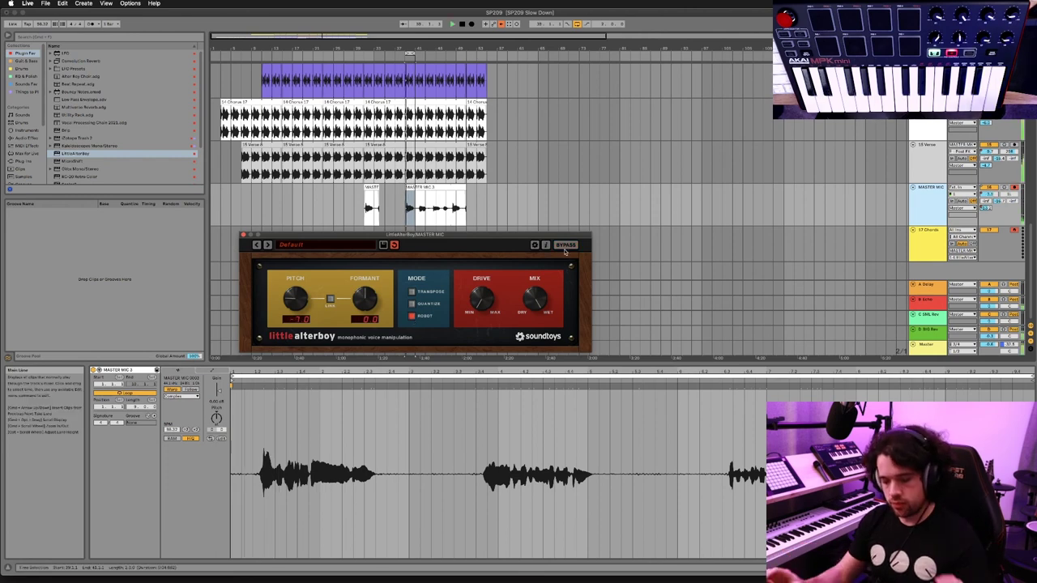